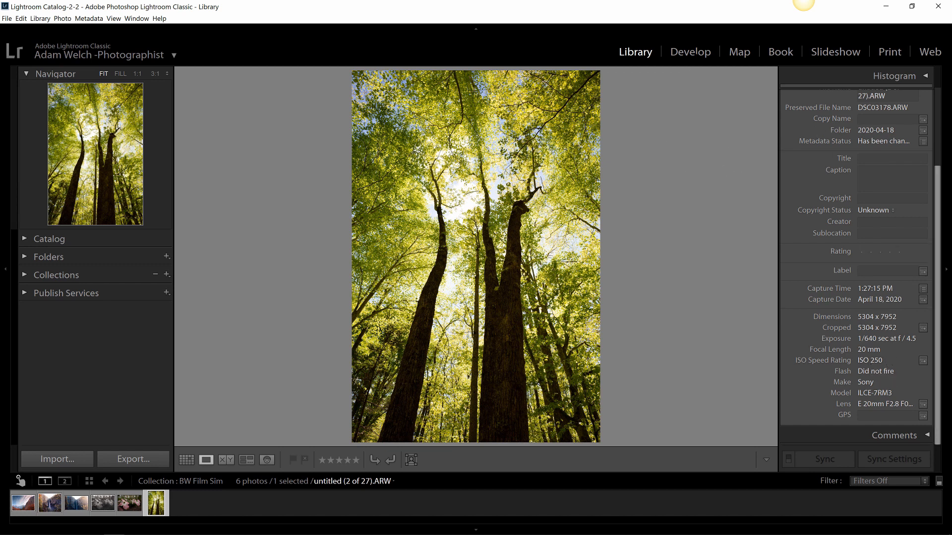
# Step: Open the tree photo for developing and compare the Black & White treatment with Color in the Basic adjustments, leaving it on Color
pyautogui.press('d')
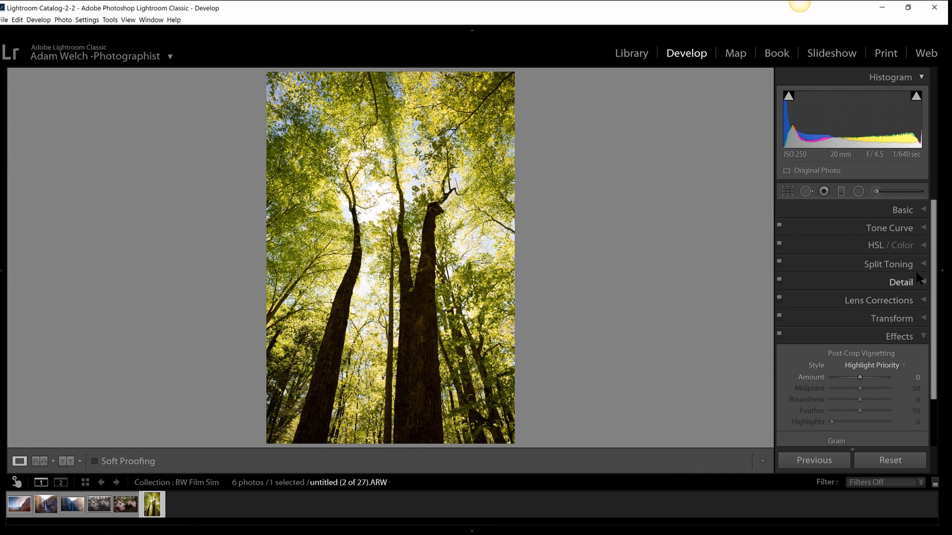
pyautogui.click(923, 337)
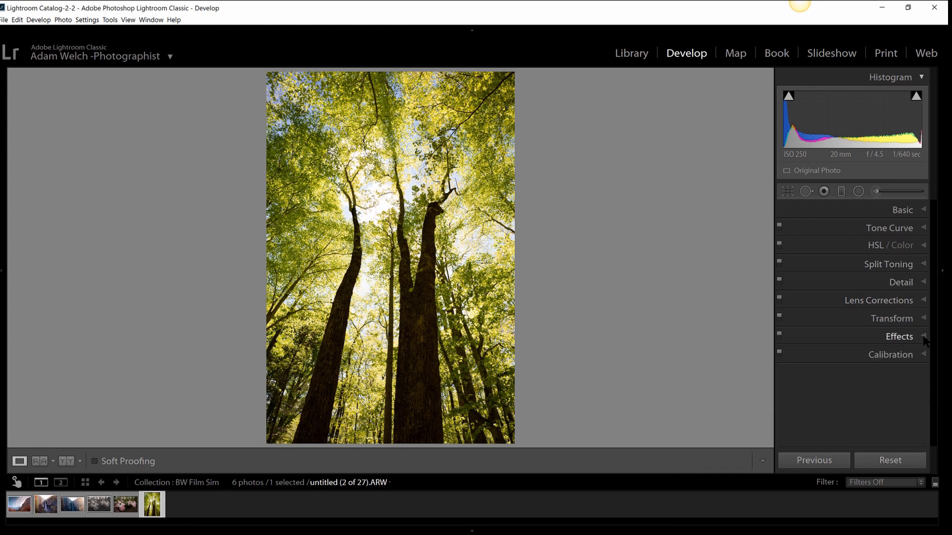
pyautogui.click(908, 212)
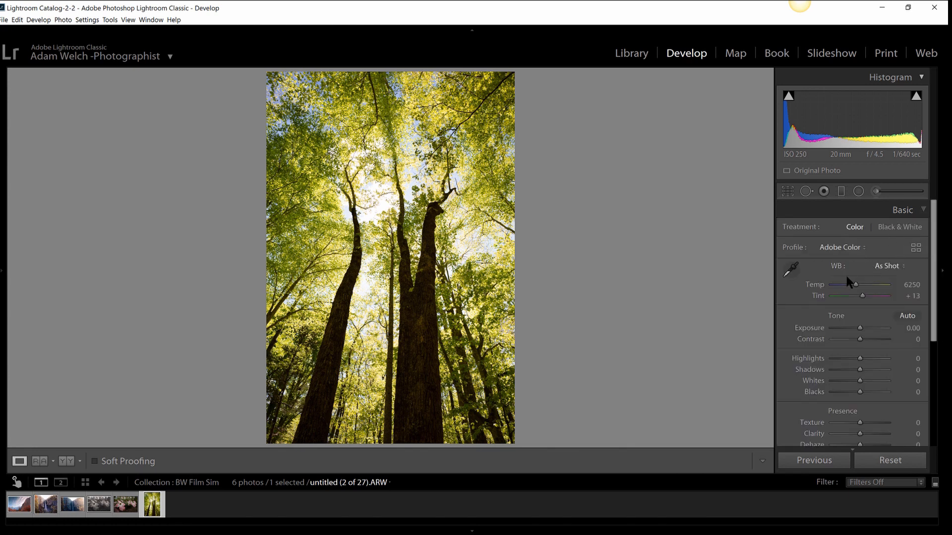
pyautogui.click(897, 229)
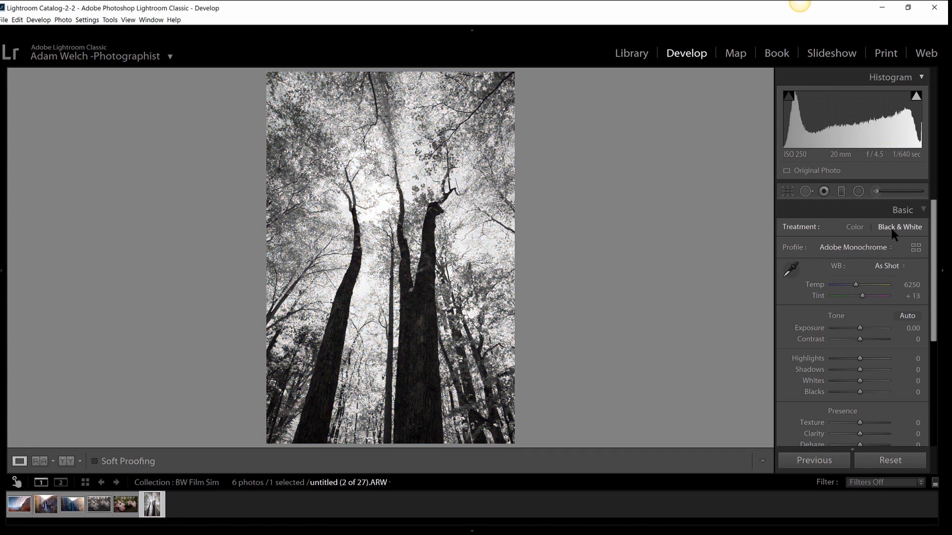
pyautogui.click(858, 230)
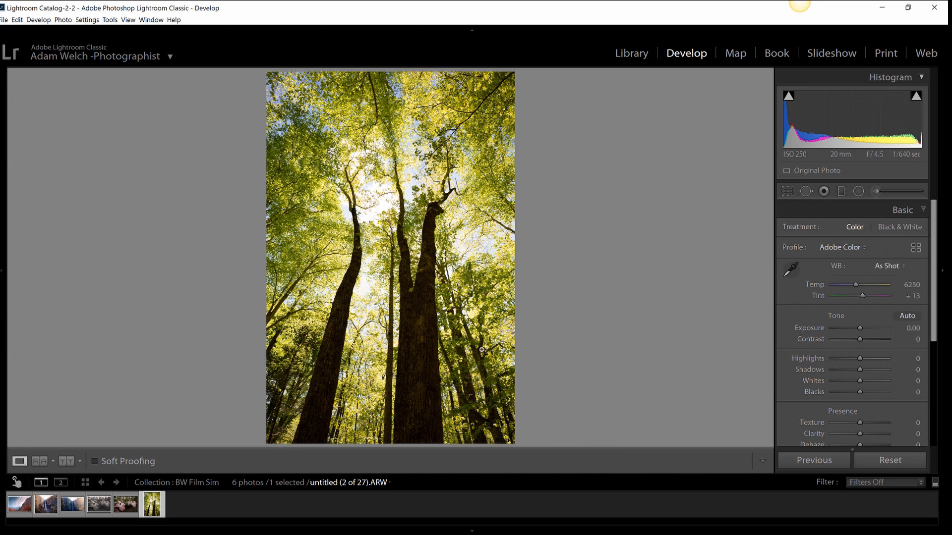
# Step: Add a graduated filter from the photo's bottom edge up to the canopy, with Exposure 0.99 and Shadows 26
pyautogui.click(841, 191)
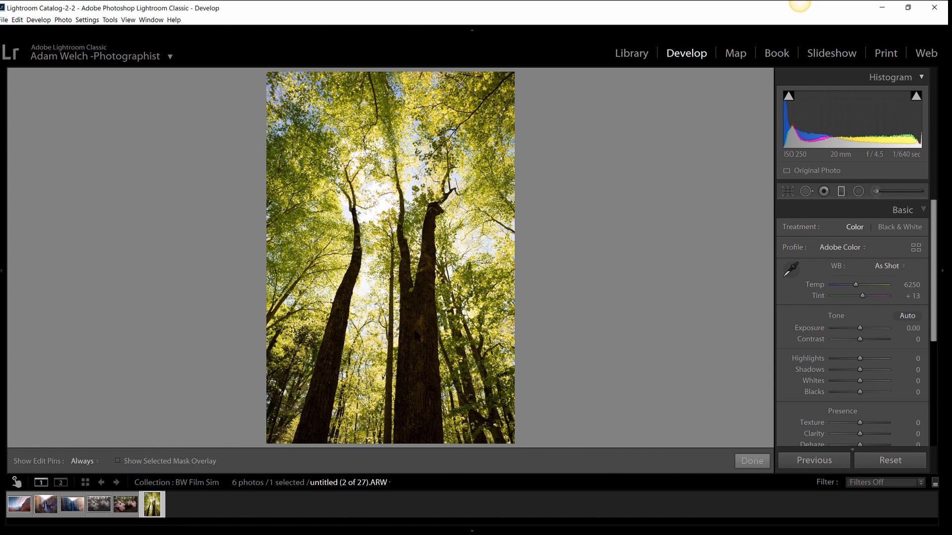
pyautogui.moveTo(384, 427); pyautogui.dragTo(380, 86)
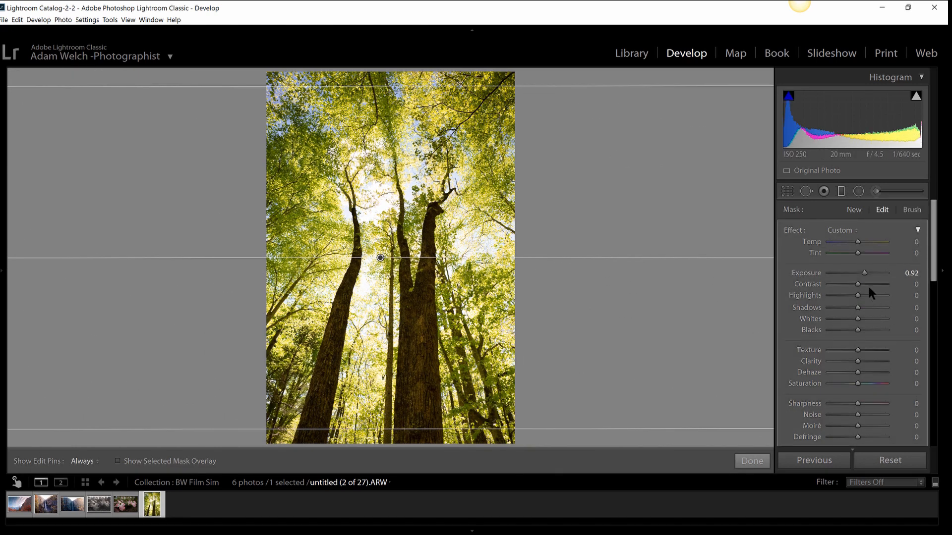
pyautogui.moveTo(861, 305); pyautogui.dragTo(864, 273)
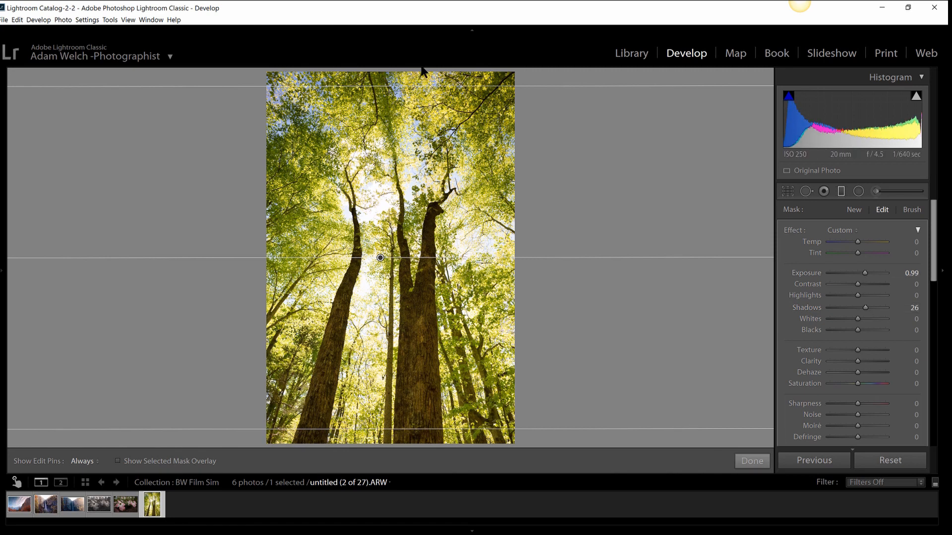
# Step: Add a second graduated filter from the top edge down to the lower trunks, with Exposure 0.38, Shadows 0, Texture -34 and Dehaze -92
pyautogui.moveTo(414, 71); pyautogui.dragTo(423, 366)
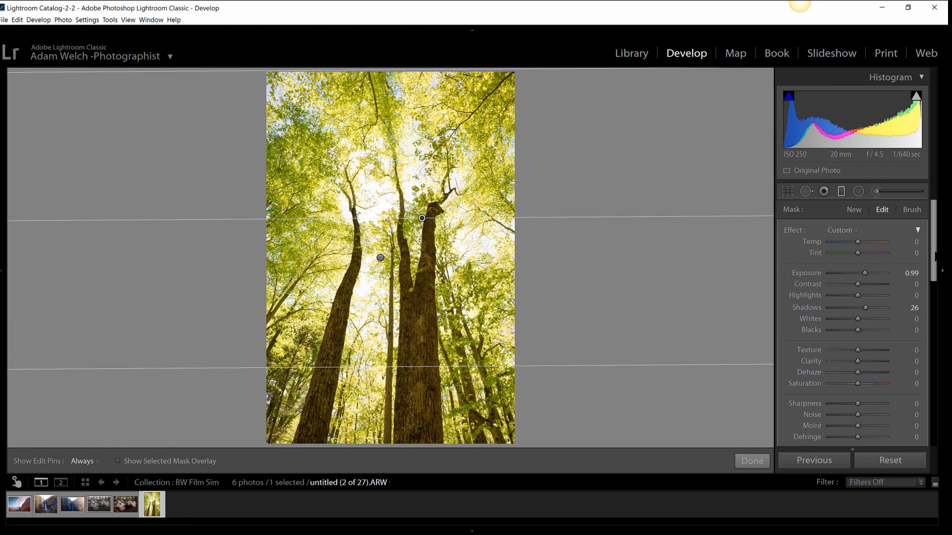
pyautogui.moveTo(933, 256); pyautogui.dragTo(934, 278)
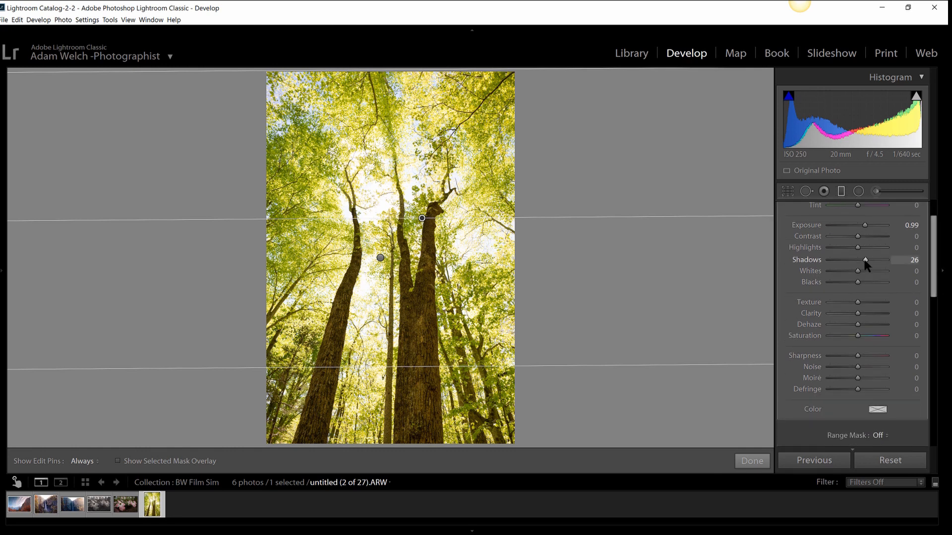
pyautogui.moveTo(865, 224); pyautogui.dragTo(861, 223)
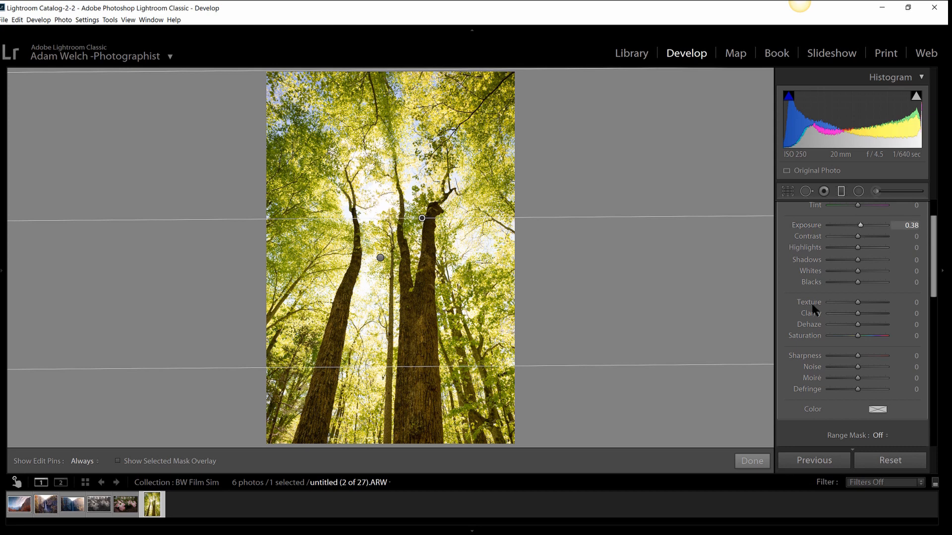
pyautogui.click(845, 324)
pyautogui.moveTo(837, 322); pyautogui.dragTo(831, 323)
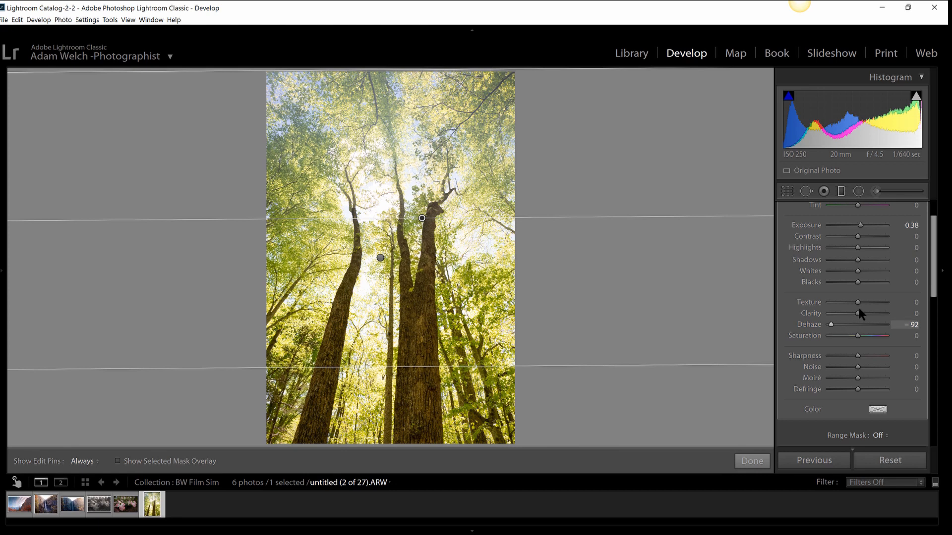
pyautogui.moveTo(854, 303); pyautogui.dragTo(846, 305)
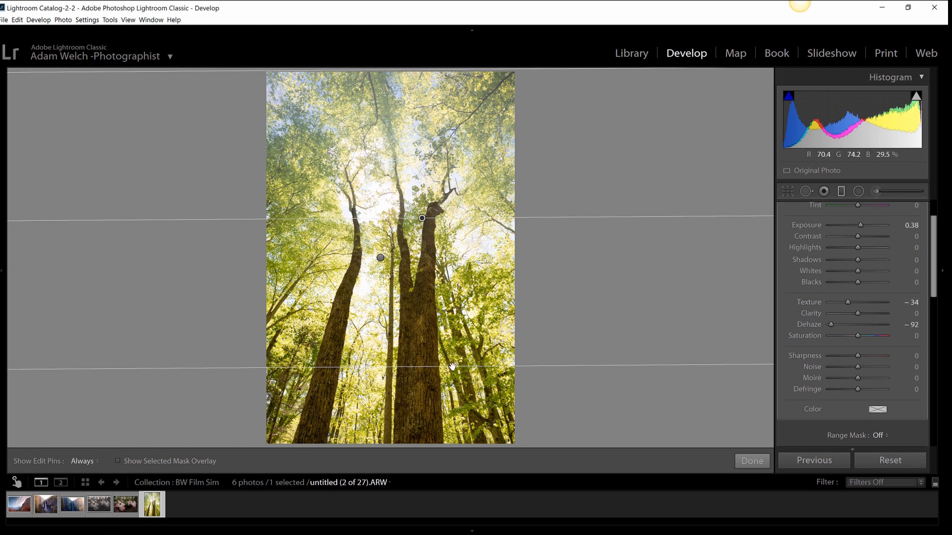
# Step: Stretch the second graduated filter's lower edge beyond the bottom of the photo, centre its pin on the trunk fork and finish filter editing
pyautogui.moveTo(452, 367); pyautogui.dragTo(432, 509)
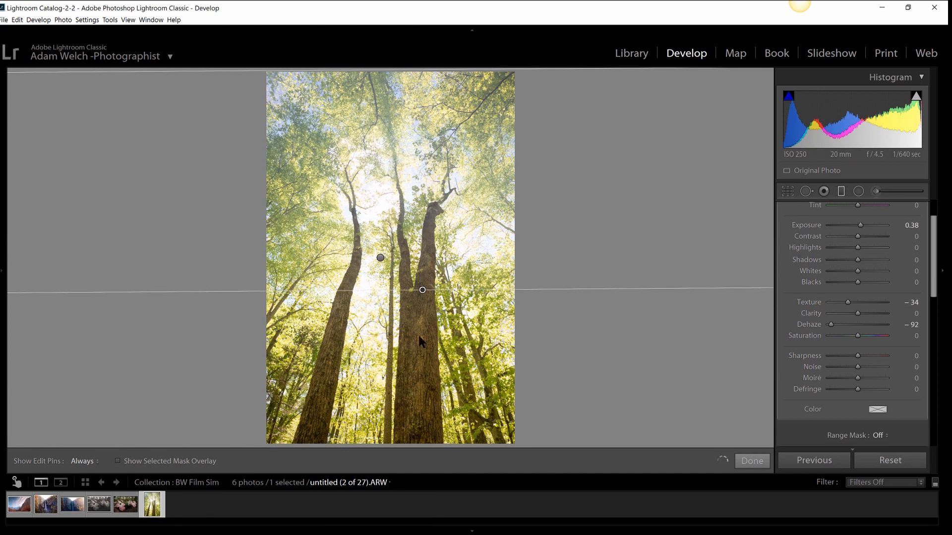
pyautogui.moveTo(421, 290); pyautogui.dragTo(436, 221)
pyautogui.moveTo(437, 268); pyautogui.dragTo(428, 289)
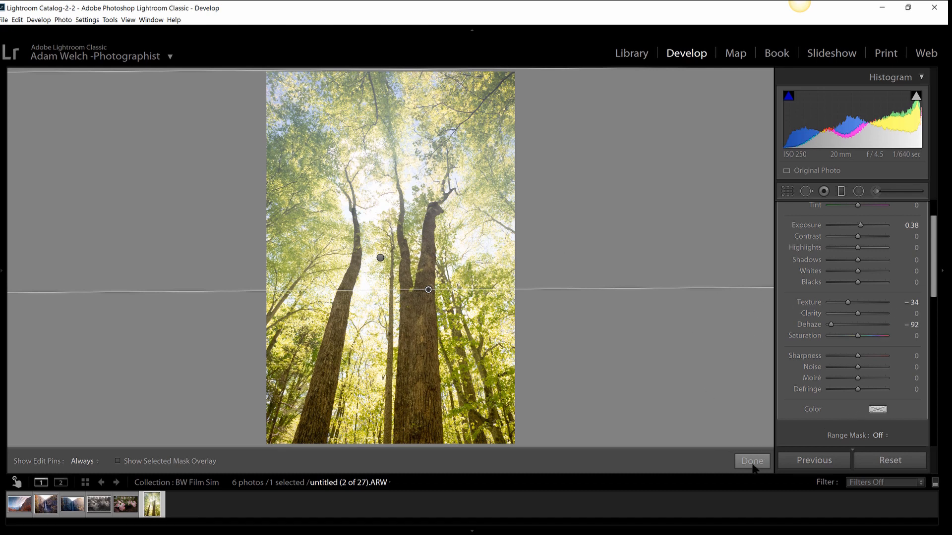
pyautogui.click(768, 462)
# Step: Convert the photo to the Black & White treatment and set the overall Exposure to -0.88
pyautogui.click(942, 254)
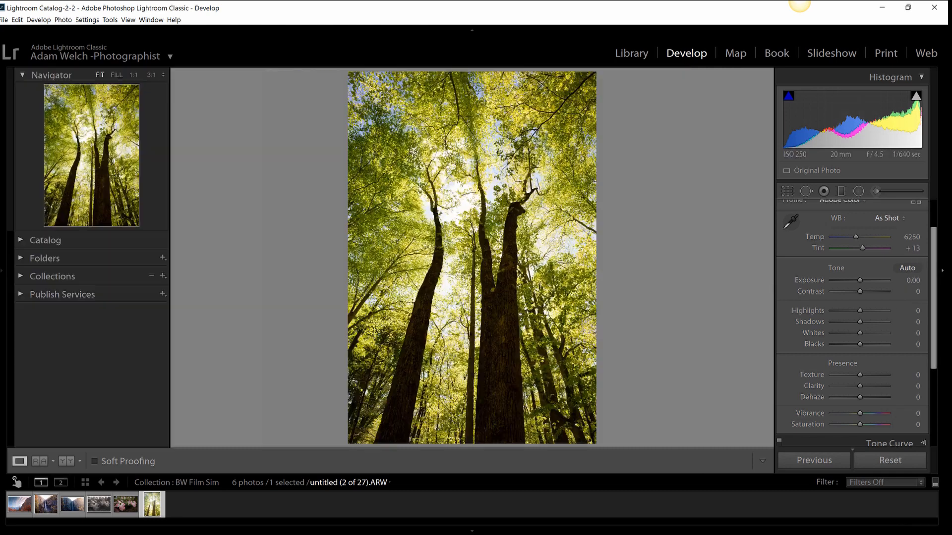
pyautogui.click(942, 253)
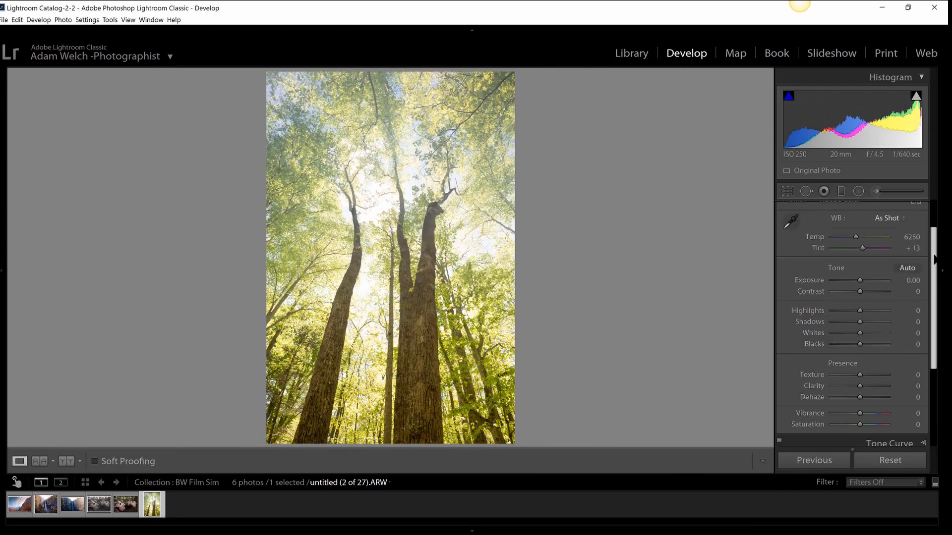
pyautogui.click(906, 227)
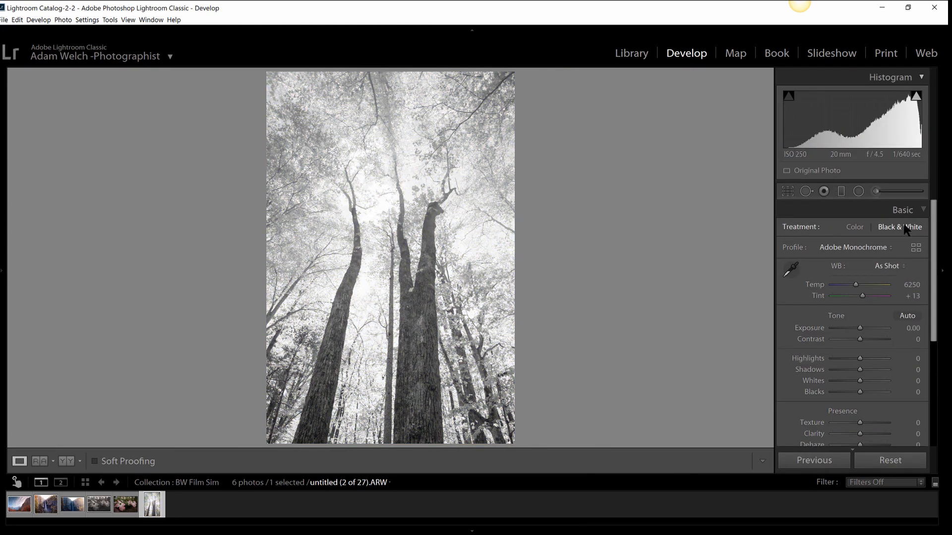
pyautogui.moveTo(855, 329); pyautogui.dragTo(852, 325)
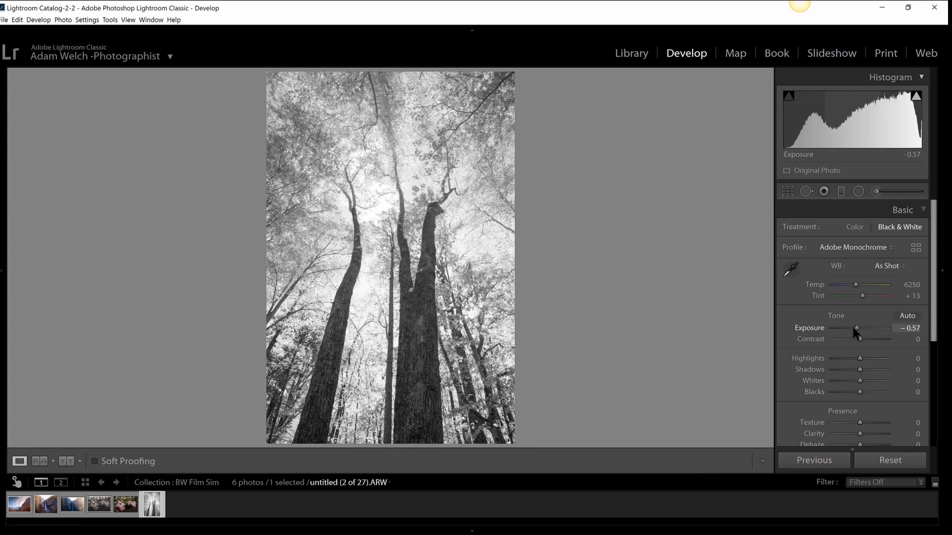
# Step: Select the top-down graduated filter and set its Texture to -55 and Dehaze to -100, undoing a trial weaker Dehaze
pyautogui.click(841, 191)
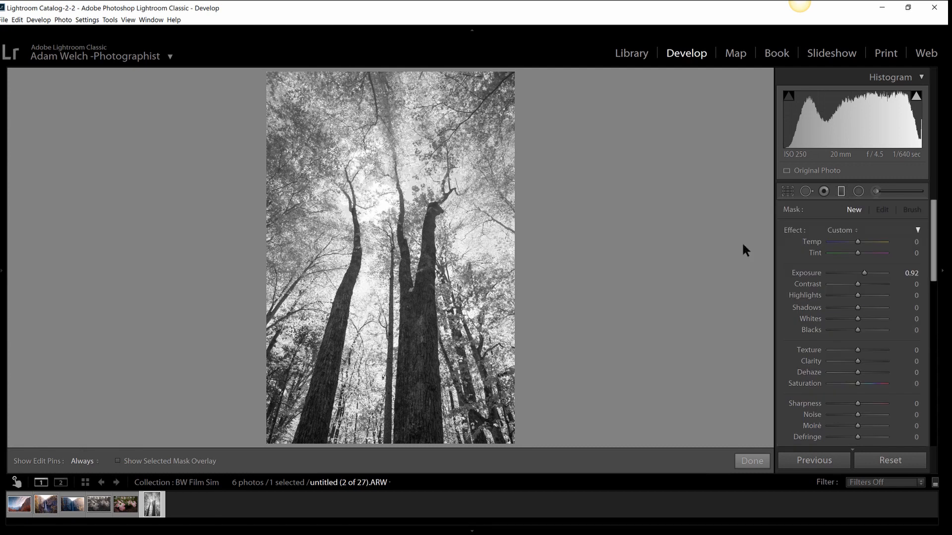
pyautogui.click(380, 258)
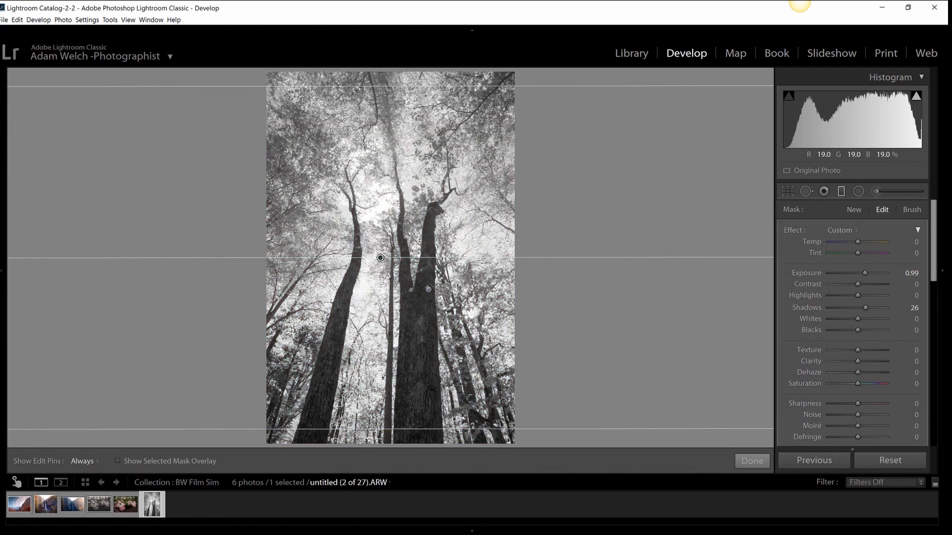
pyautogui.click(428, 290)
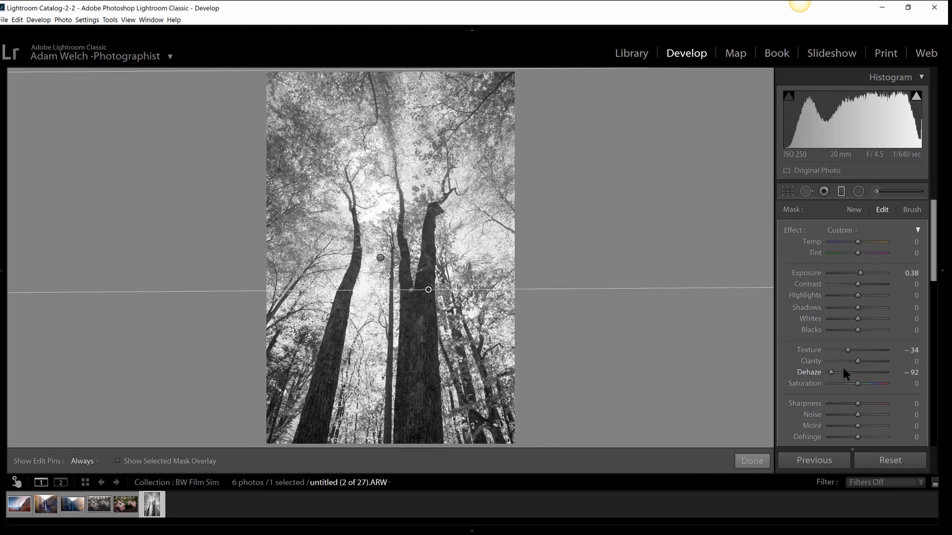
pyautogui.click(841, 350)
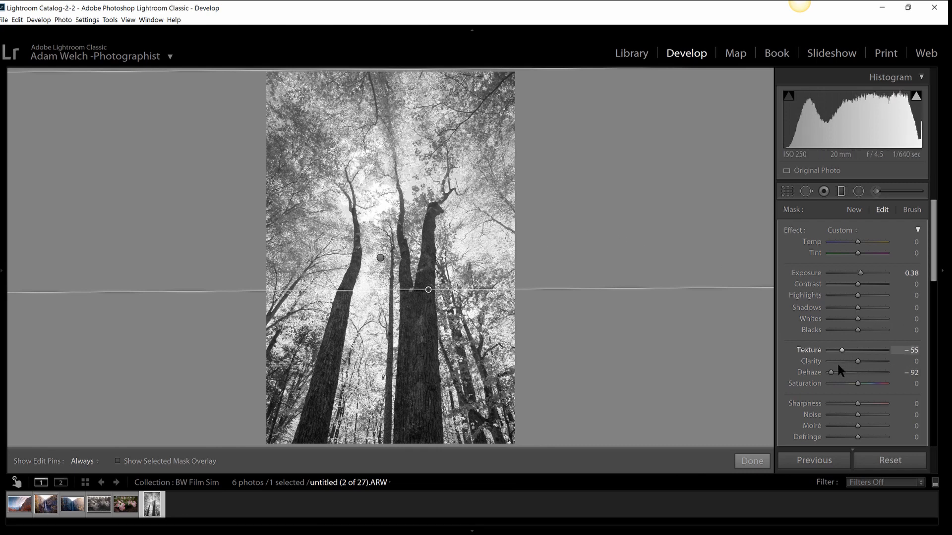
pyautogui.click(827, 372)
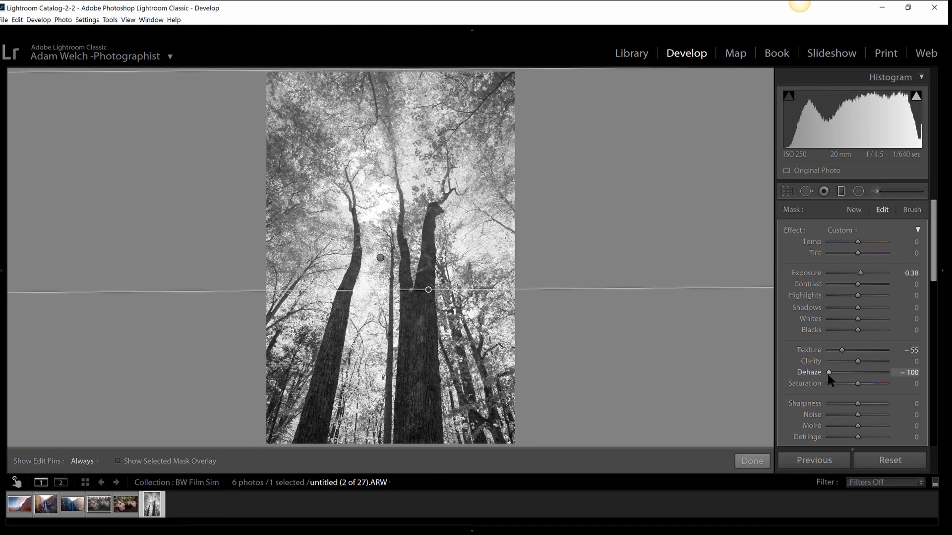
pyautogui.moveTo(828, 373); pyautogui.dragTo(855, 372)
pyautogui.hotkey('ctrl', 'z')
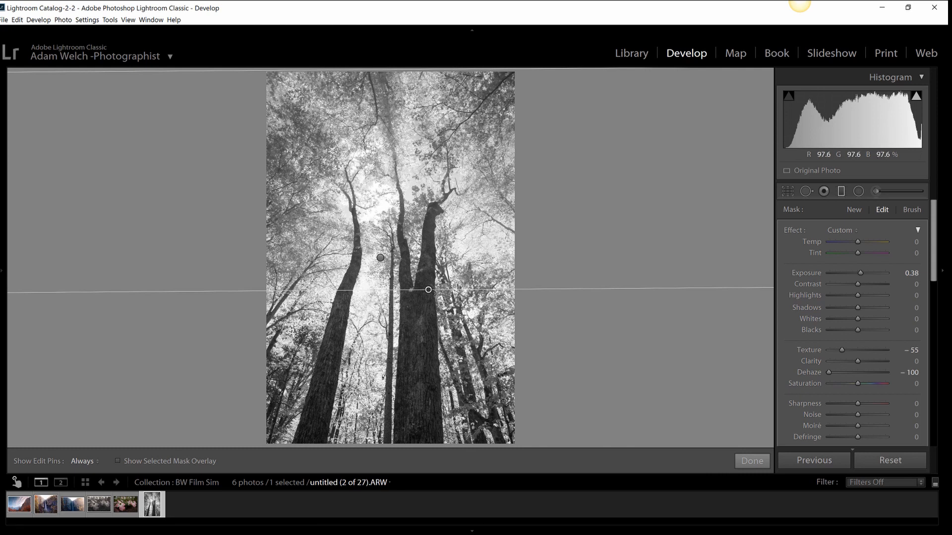
# Step: Reposition the top-down graduated filter and tighten its gradient so its centre sits on the lower part of the thick trunk
pyautogui.moveTo(428, 289); pyautogui.dragTo(421, 182)
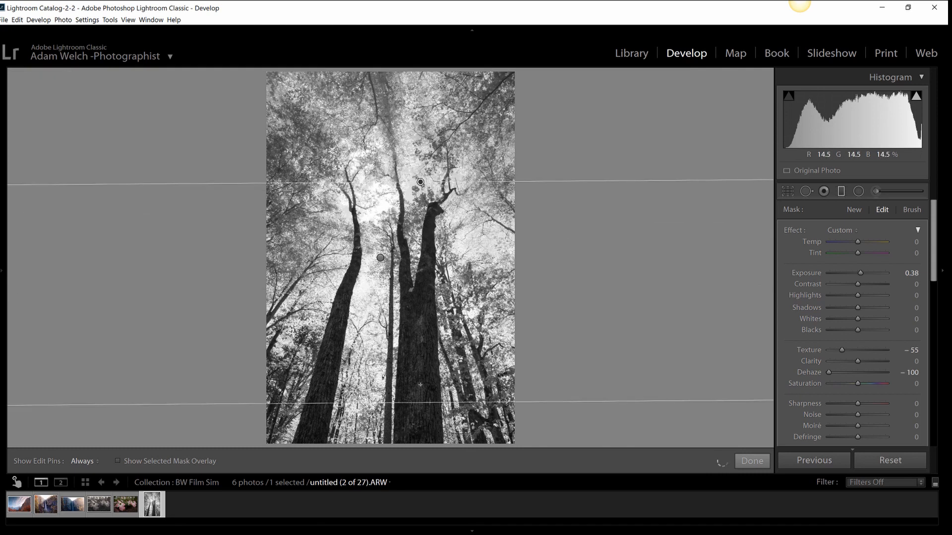
pyautogui.moveTo(425, 403); pyautogui.dragTo(419, 361)
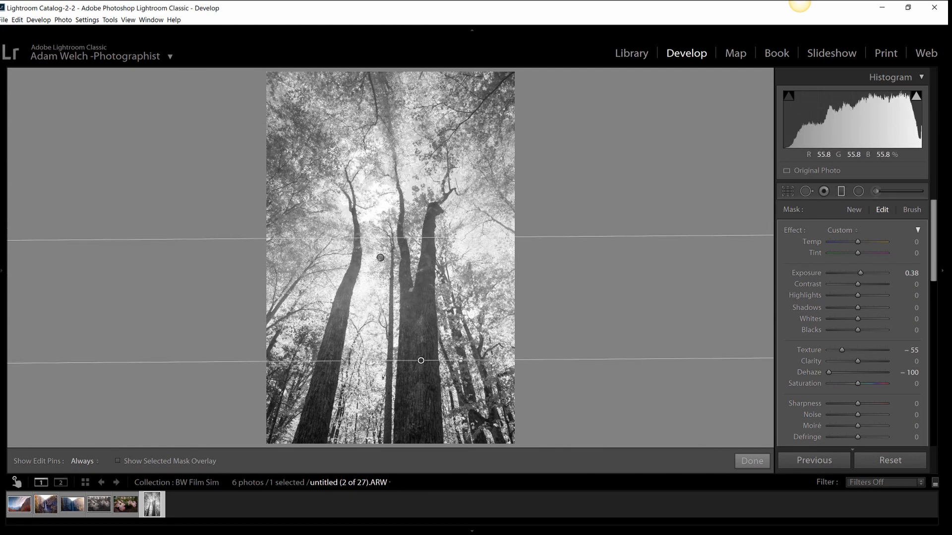
# Step: Set the Exposure of the bottom-up graduated filter to 0.51
pyautogui.click(380, 257)
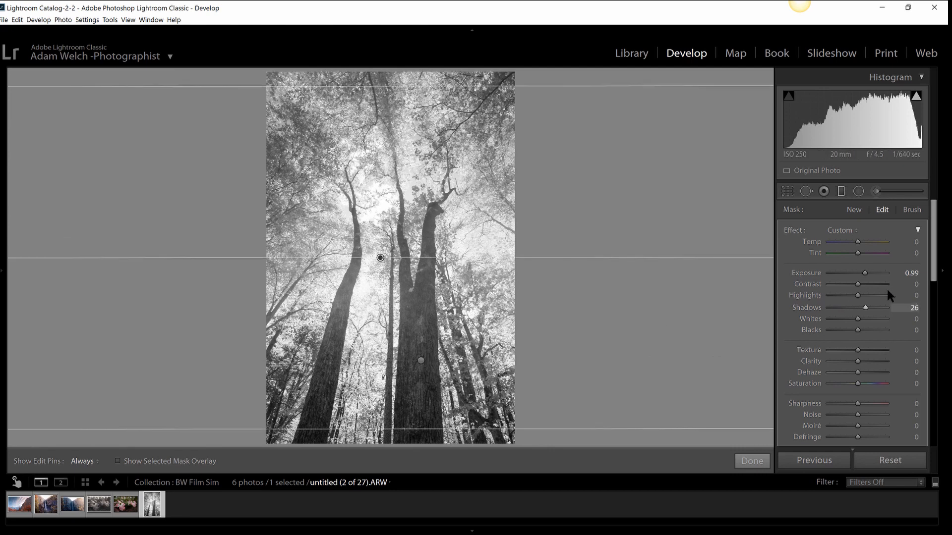
pyautogui.doubleClick(865, 272)
pyautogui.moveTo(859, 271); pyautogui.dragTo(861, 270)
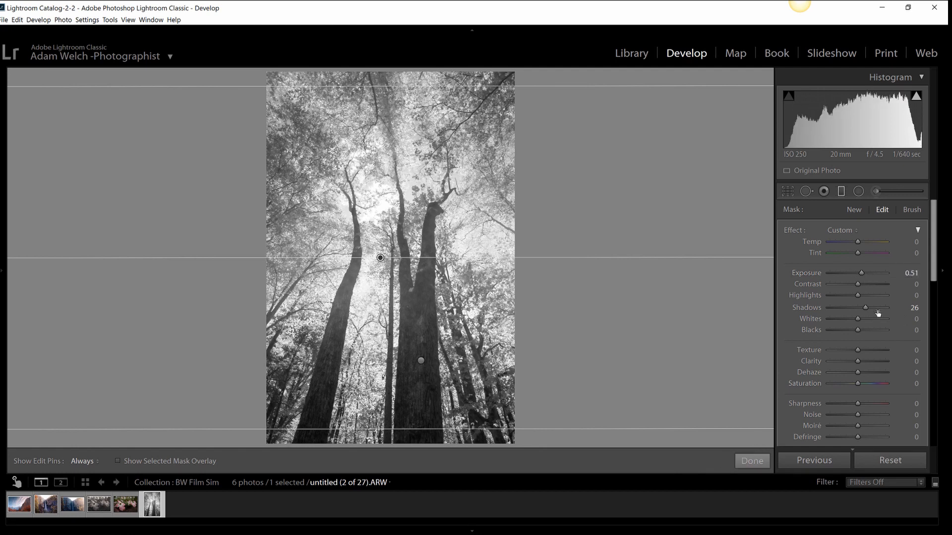
# Step: Reduce the Highlights of the top-down graduated filter and finish filter editing
pyautogui.click(420, 360)
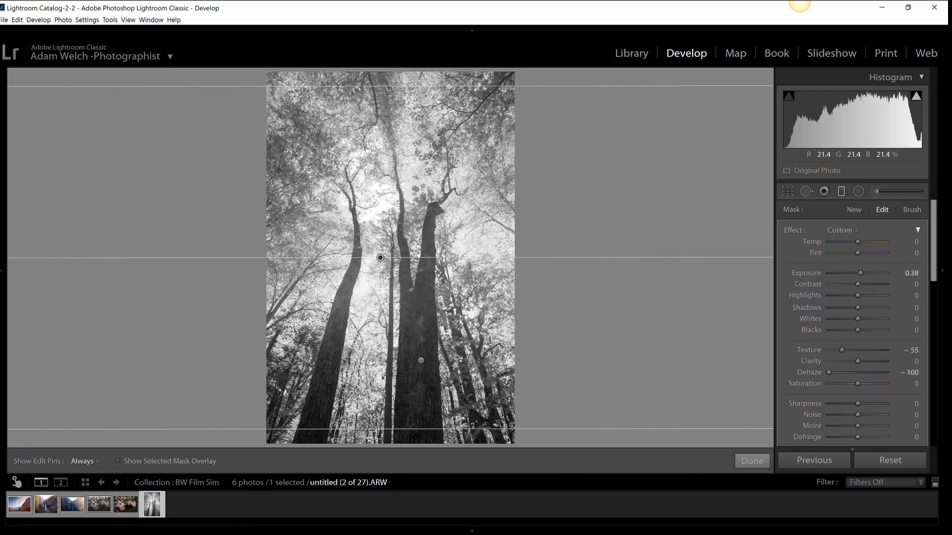
pyautogui.moveTo(856, 295)
pyautogui.mouseDown()
pyautogui.moveTo(874, 293)
pyautogui.moveTo(837, 293)
pyautogui.mouseUp()
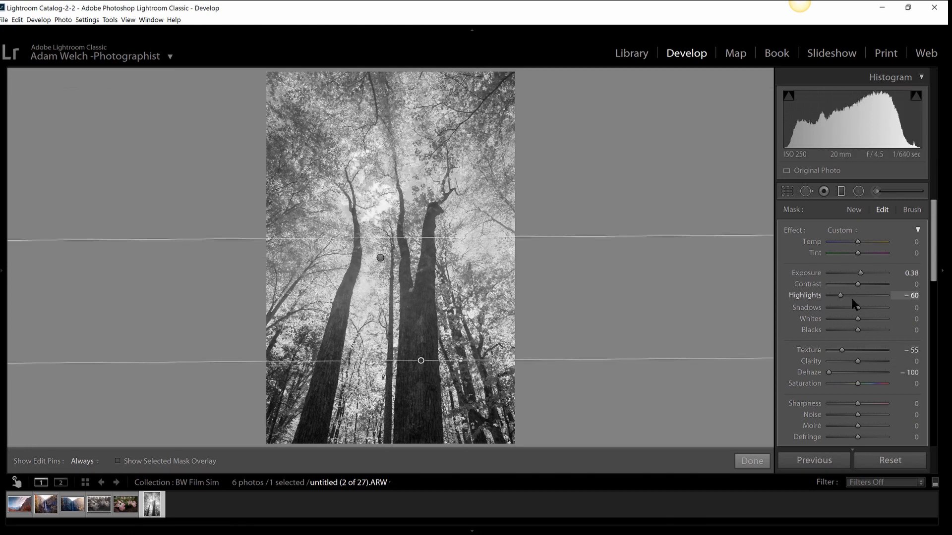
pyautogui.click(752, 461)
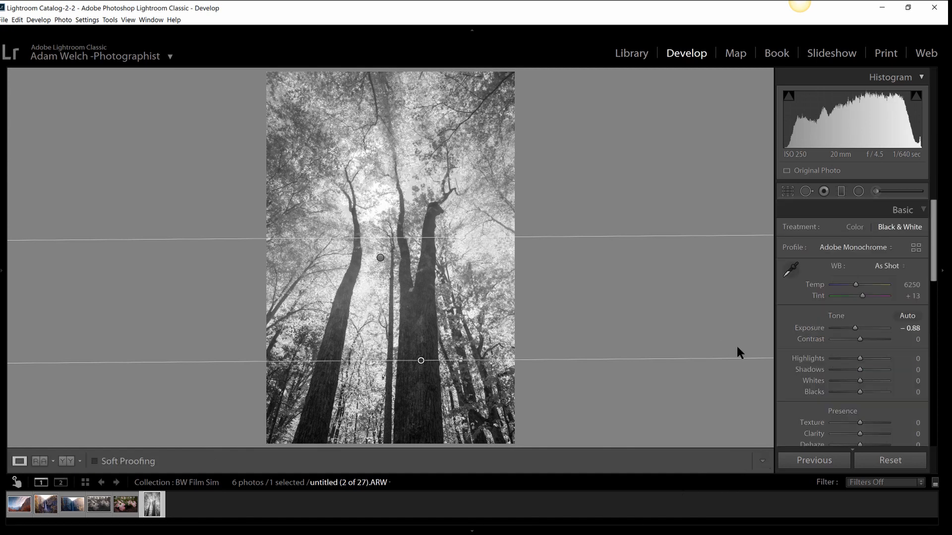
# Step: Compare the Color treatment with Black & White, keep Black & White, and set the overall Whites to -25
pyautogui.click(854, 225)
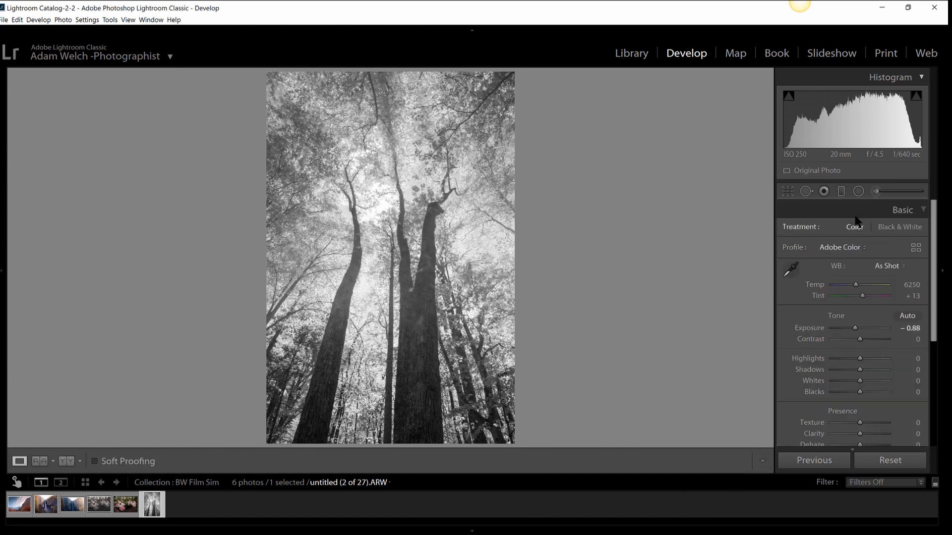
pyautogui.click(907, 226)
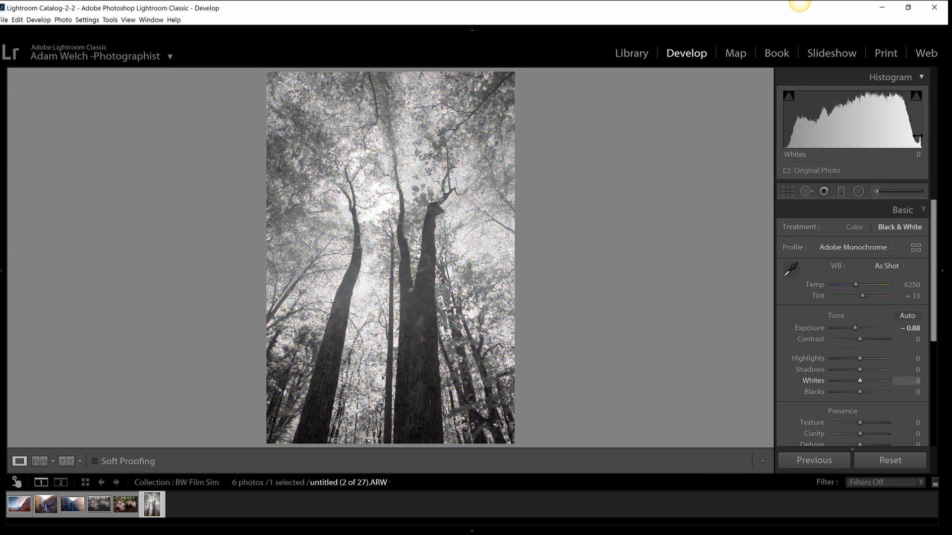
pyautogui.moveTo(911, 119); pyautogui.dragTo(901, 119)
pyautogui.moveTo(848, 381); pyautogui.dragTo(852, 380)
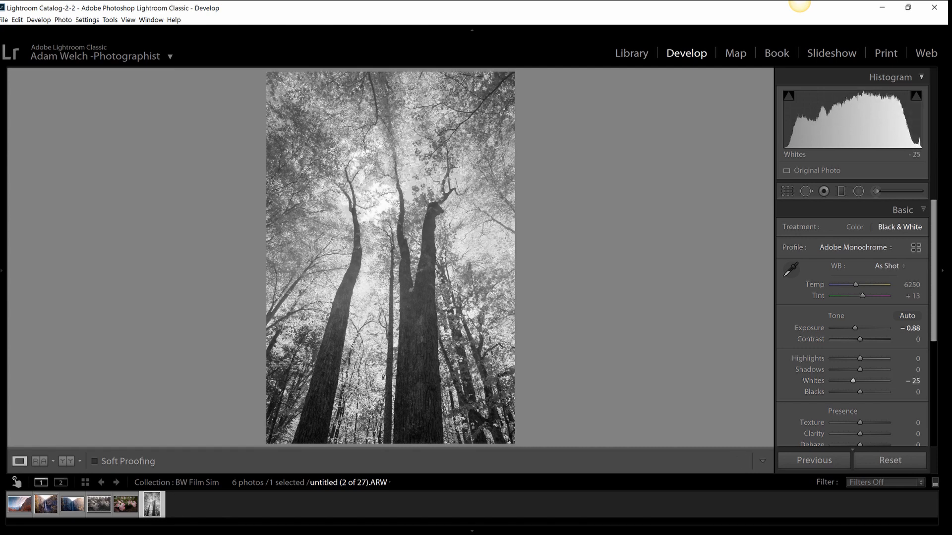
# Step: Set Highlights to +24 and Shadows to +37, then warm the white balance Temp to 8732 while keeping the Black & White treatment
pyautogui.moveTo(864, 358); pyautogui.dragTo(870, 370)
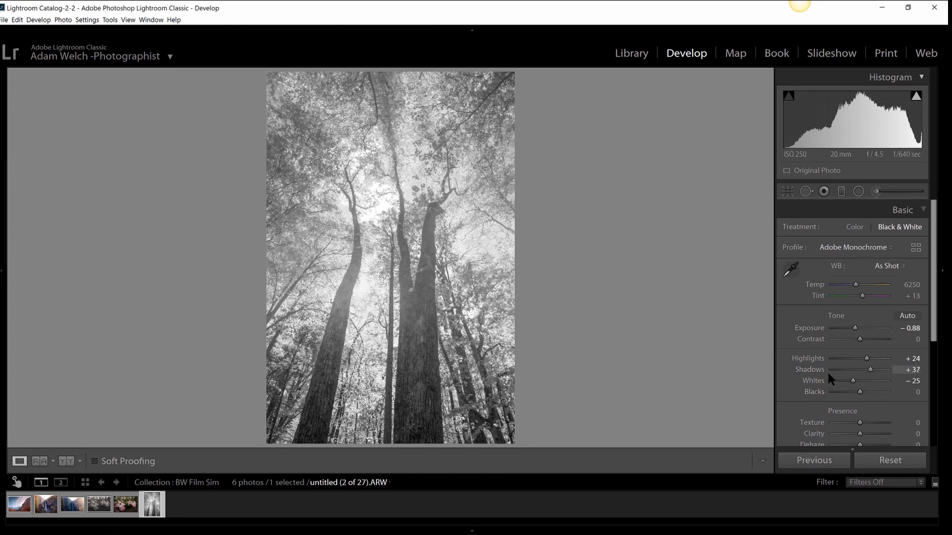
pyautogui.click(855, 227)
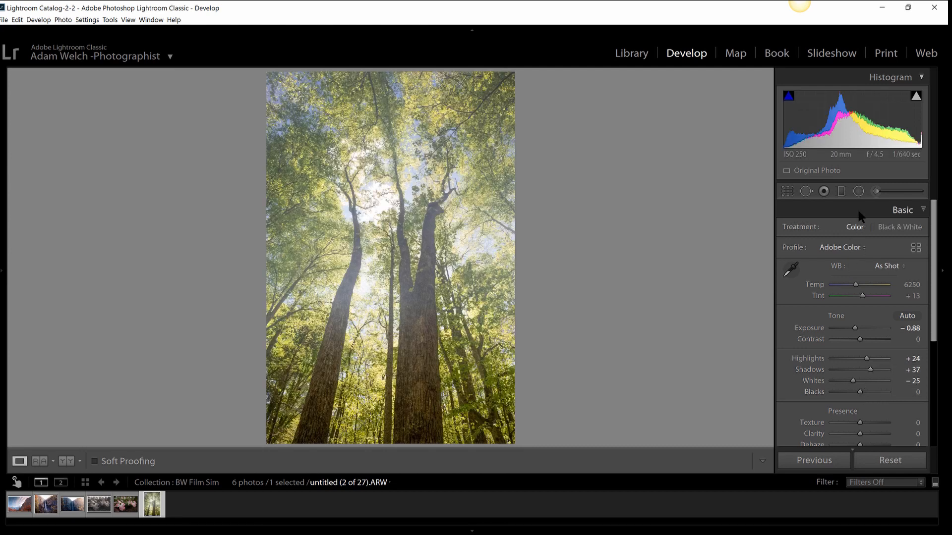
pyautogui.click(864, 285)
pyautogui.click(893, 231)
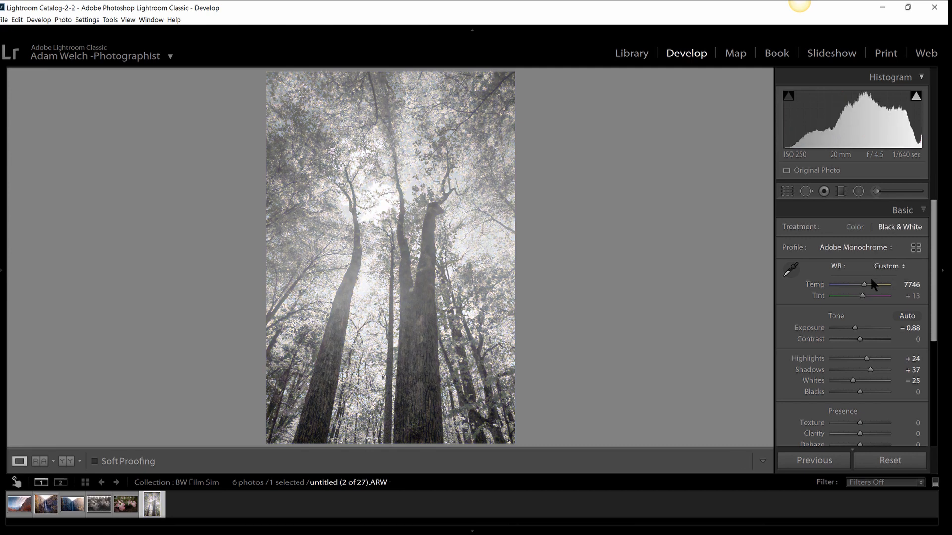
pyautogui.moveTo(864, 285); pyautogui.dragTo(867, 304)
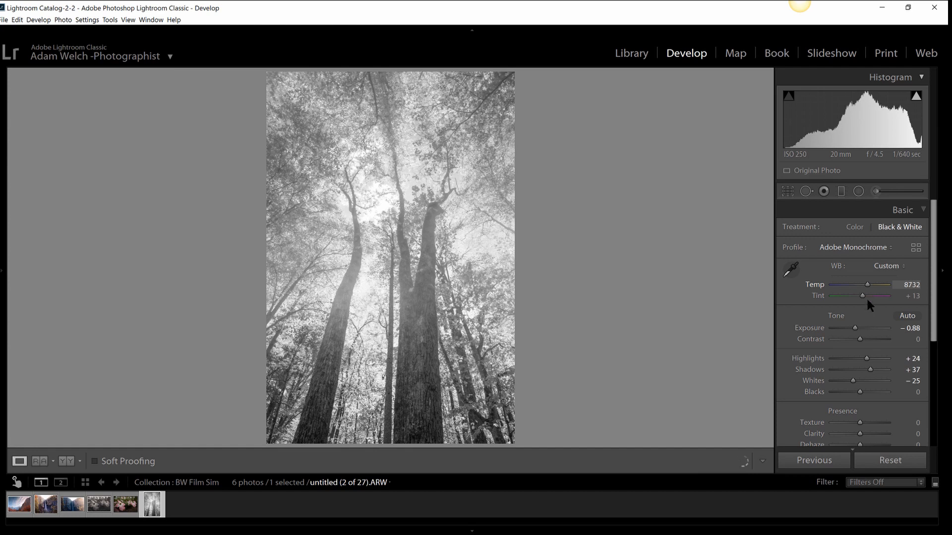
# Step: Set the overall Contrast to +43 and Shadows to +20
pyautogui.moveTo(859, 339); pyautogui.dragTo(872, 340)
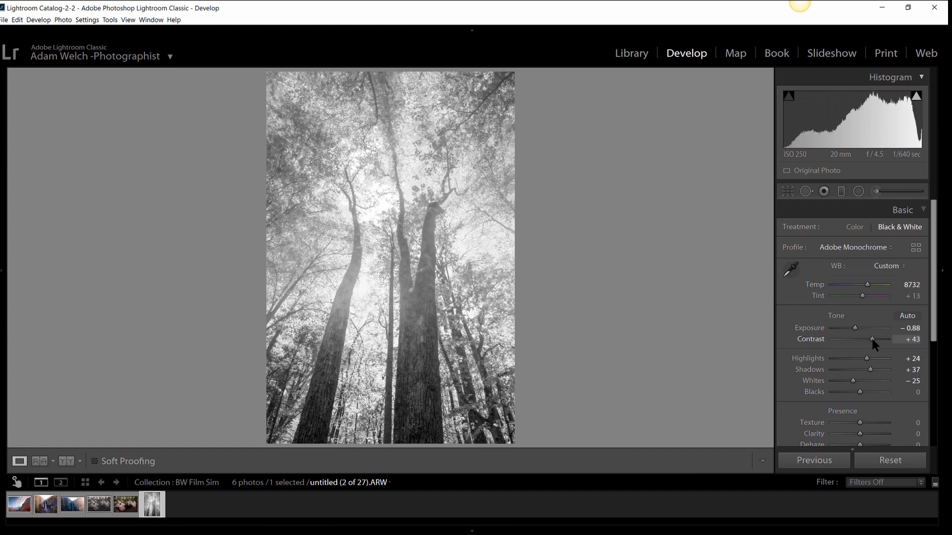
pyautogui.click(863, 371)
pyautogui.moveTo(864, 371); pyautogui.dragTo(865, 371)
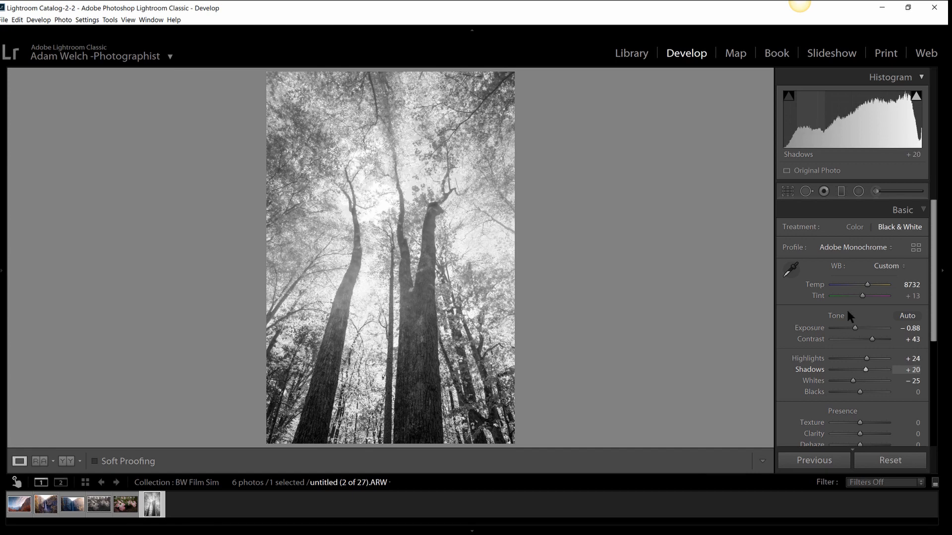
# Step: Switch the treatment back to Color and open the photo for editing in Adobe Photoshop 2020
pyautogui.click(858, 226)
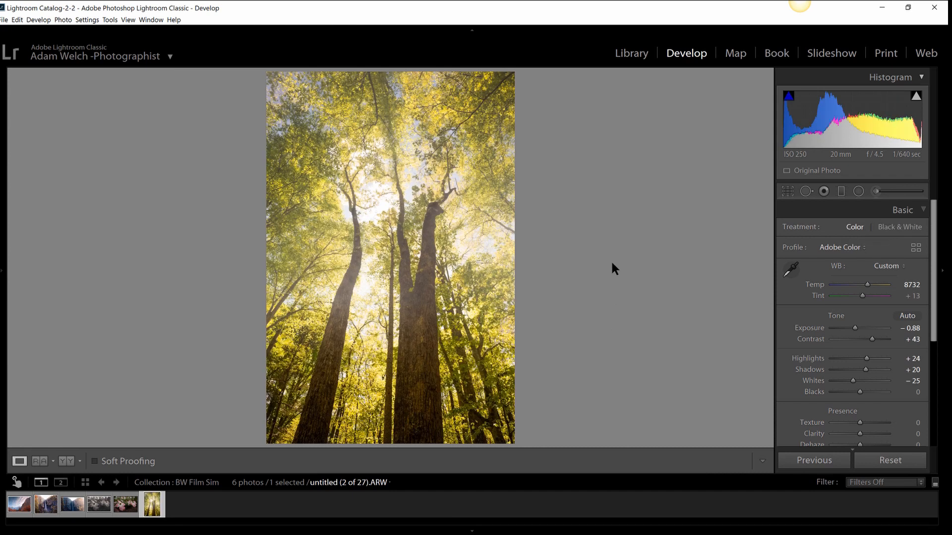
pyautogui.rightClick(433, 298)
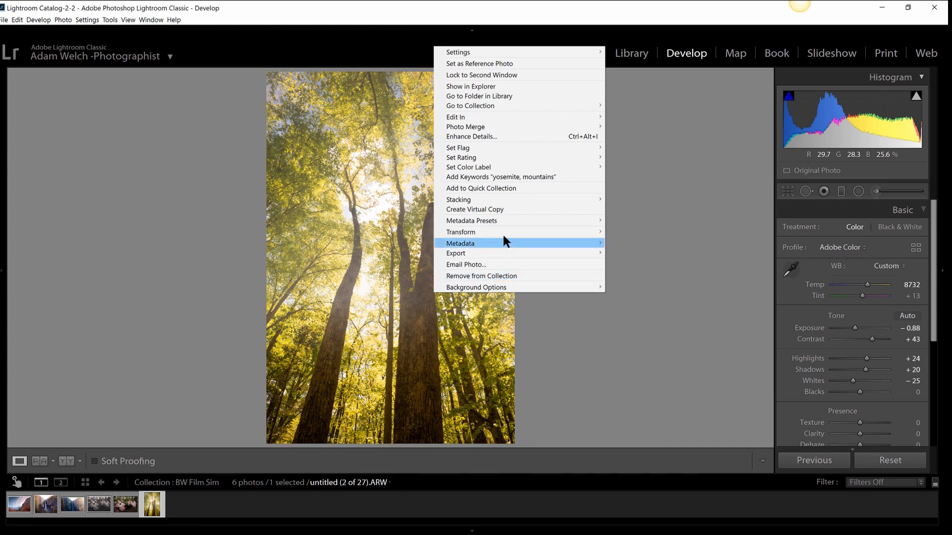
pyautogui.moveTo(566, 118)
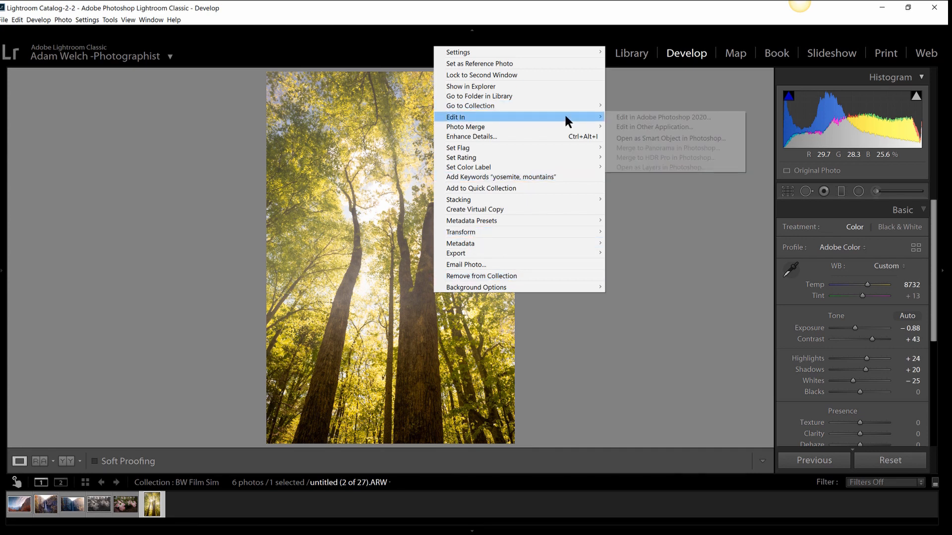
pyautogui.click(643, 117)
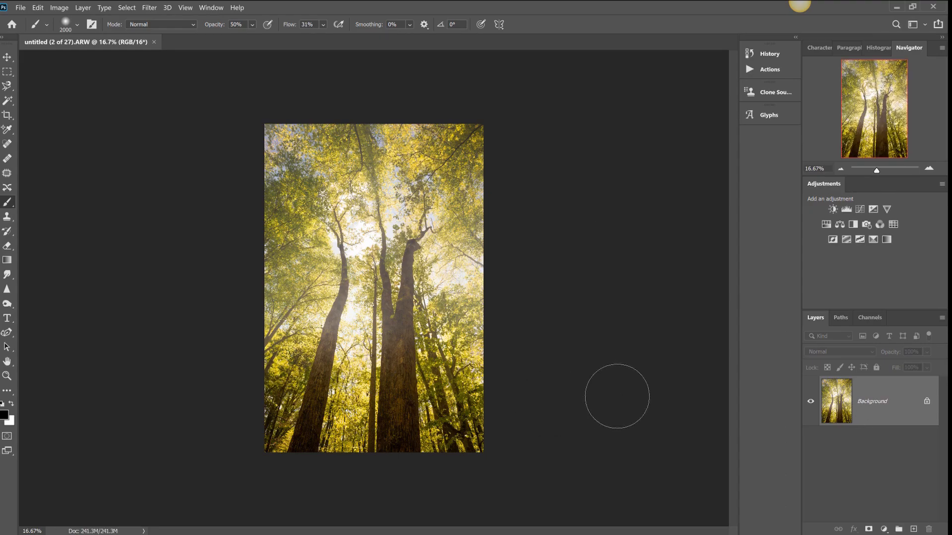
# Step: Check the release version in Photoshop's program information and dismiss it
pyautogui.click(238, 7)
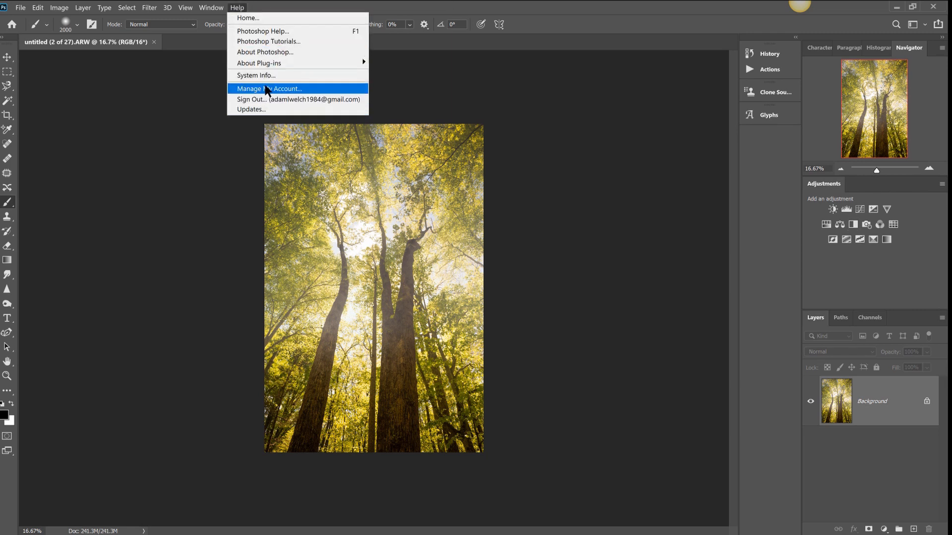
pyautogui.click(272, 52)
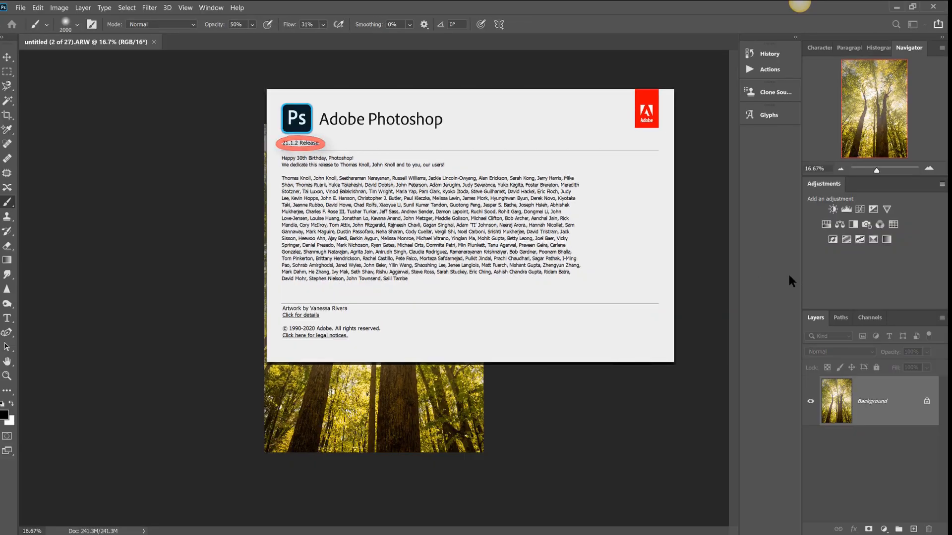
pyautogui.press('Escape')
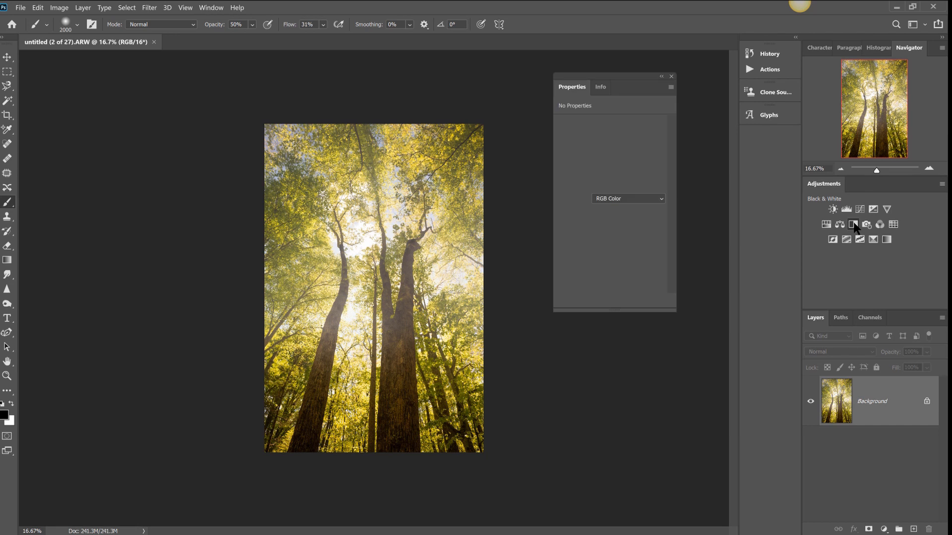
# Step: Add a Black & White adjustment layer with Yellows at 110 and Greens at 166
pyautogui.click(853, 224)
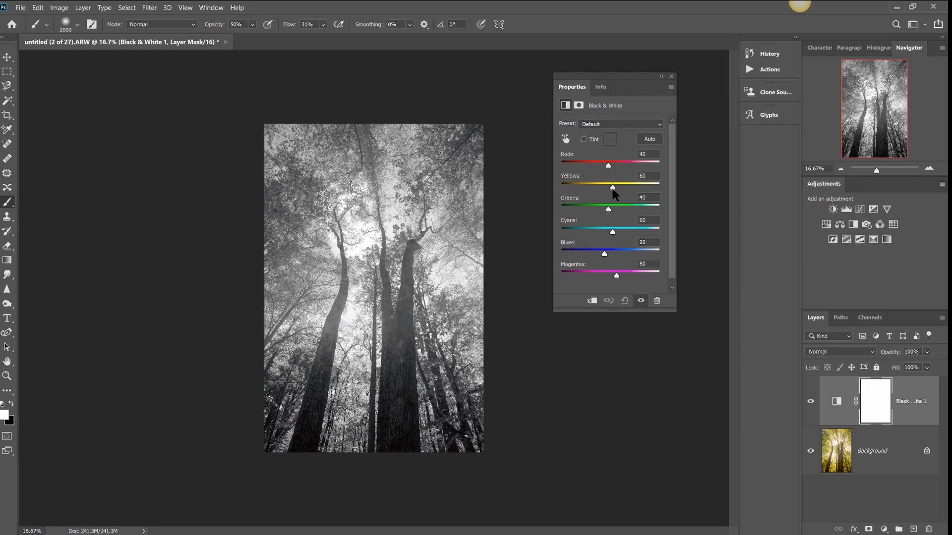
pyautogui.moveTo(613, 189)
pyautogui.mouseDown()
pyautogui.moveTo(640, 191)
pyautogui.moveTo(589, 195)
pyautogui.moveTo(623, 193)
pyautogui.moveTo(620, 202)
pyautogui.mouseUp()
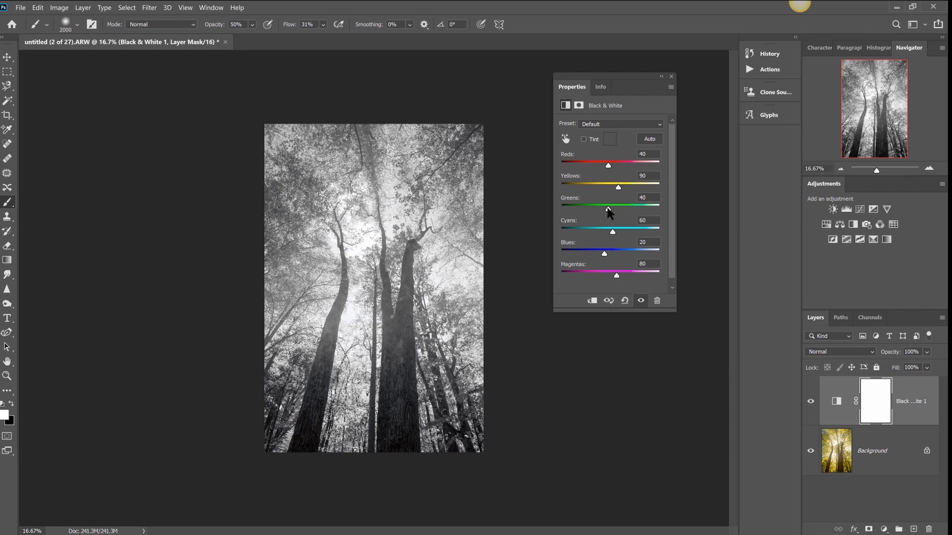
pyautogui.moveTo(608, 208); pyautogui.dragTo(634, 222)
pyautogui.moveTo(618, 189); pyautogui.dragTo(623, 192)
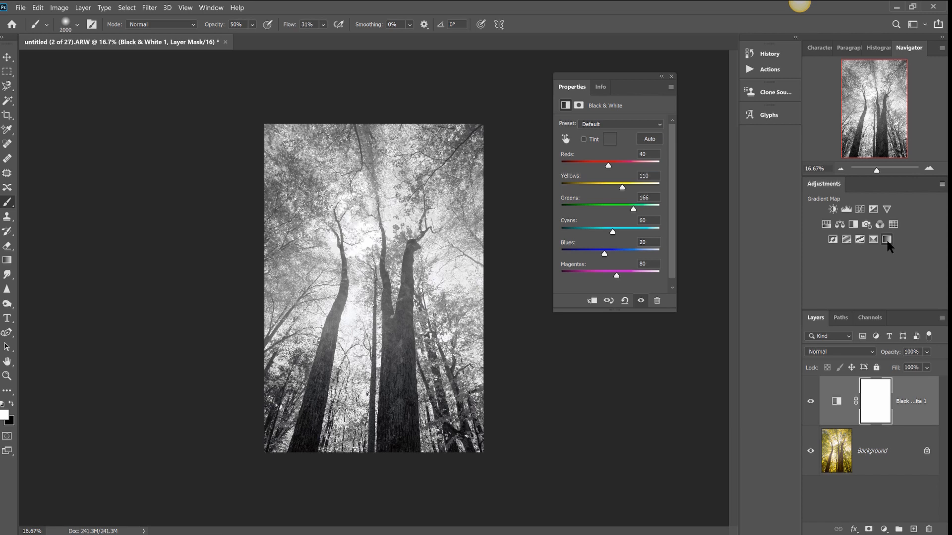
# Step: Add a Gradient Map adjustment layer, compare the first few presets including Selenium 1, and choose the first Platinum preset
pyautogui.click(886, 240)
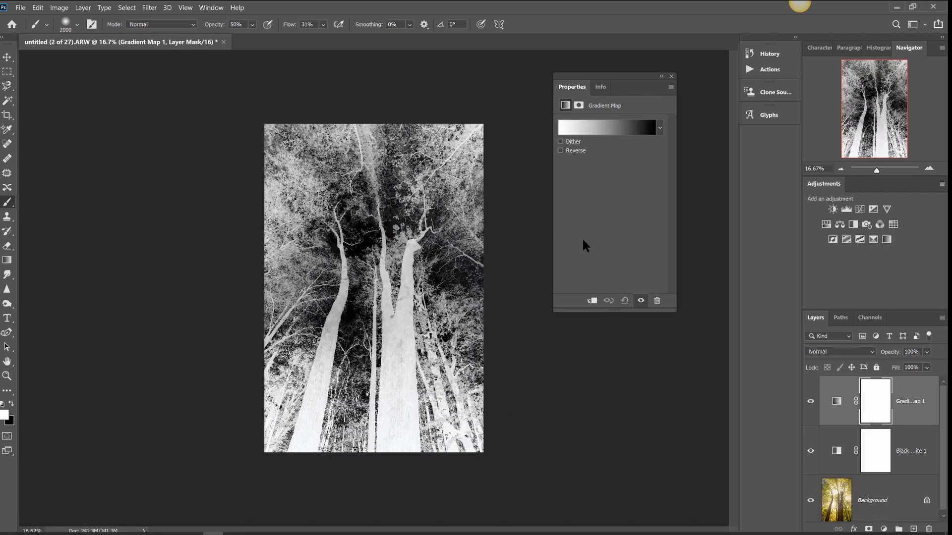
pyautogui.click(599, 132)
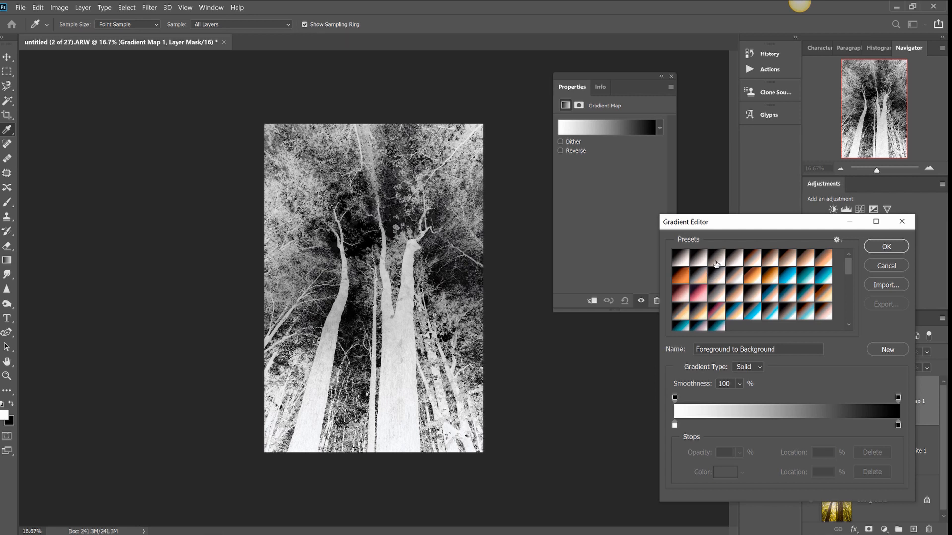
pyautogui.click(684, 262)
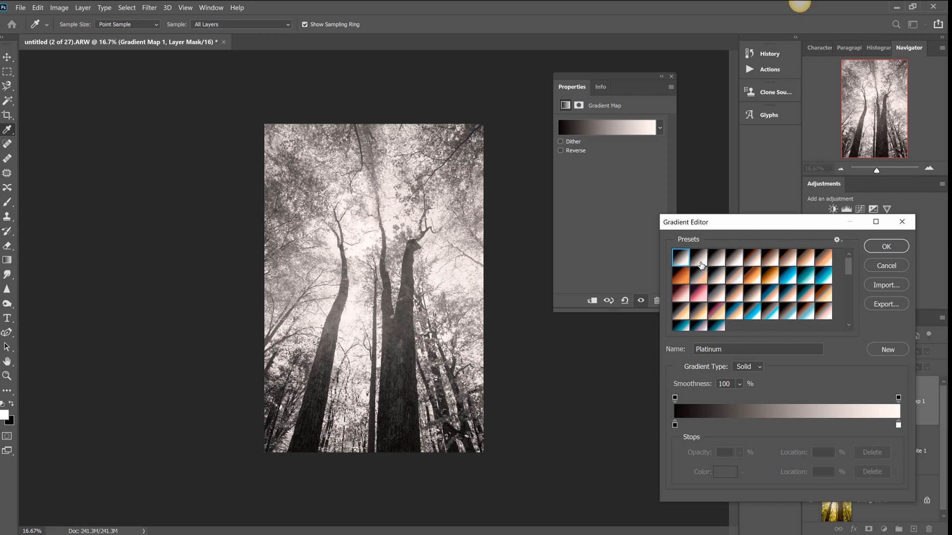
pyautogui.click(700, 258)
pyautogui.click(717, 259)
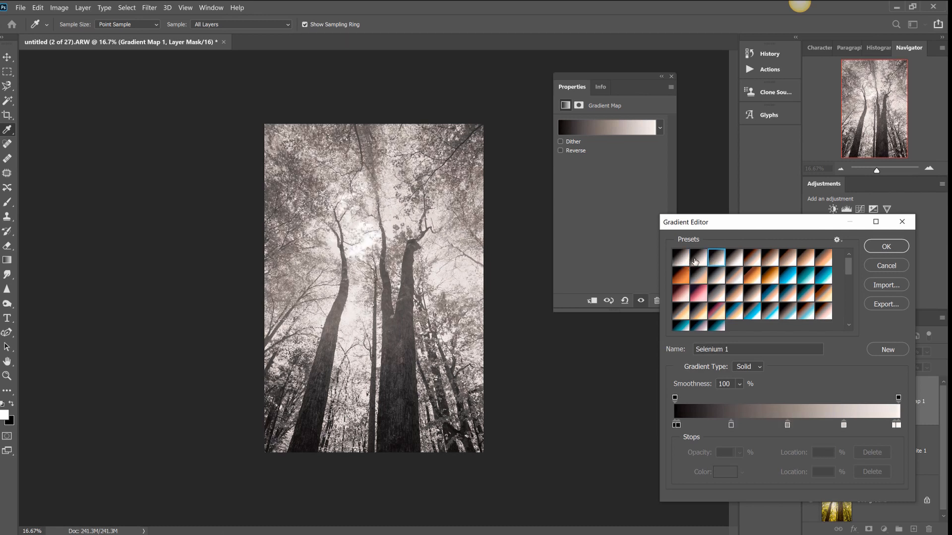
pyautogui.click(693, 261)
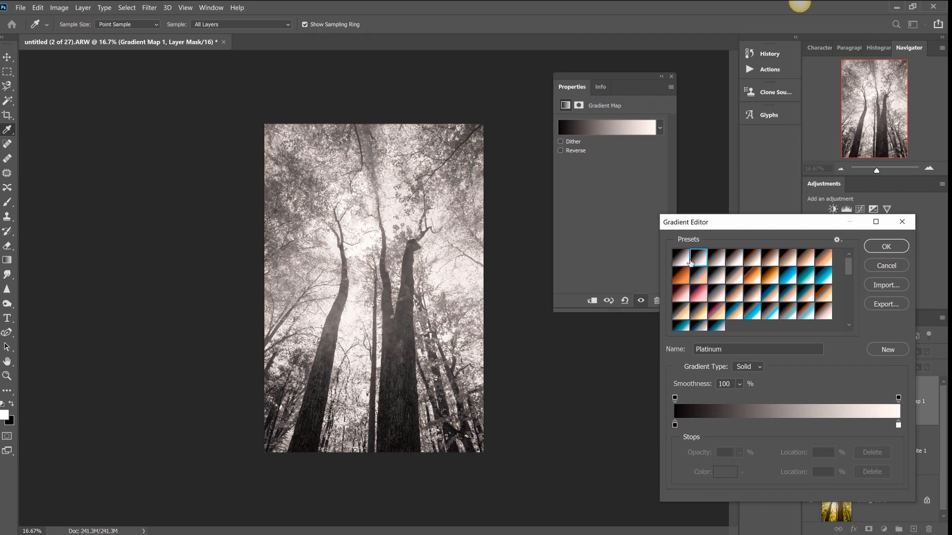
pyautogui.click(682, 262)
# Step: Move the gradient's black stop to 8%, its white stop to 97% and the midpoint to 55%, and accept the gradient
pyautogui.moveTo(675, 424)
pyautogui.mouseDown()
pyautogui.moveTo(712, 426)
pyautogui.moveTo(693, 430)
pyautogui.mouseUp()
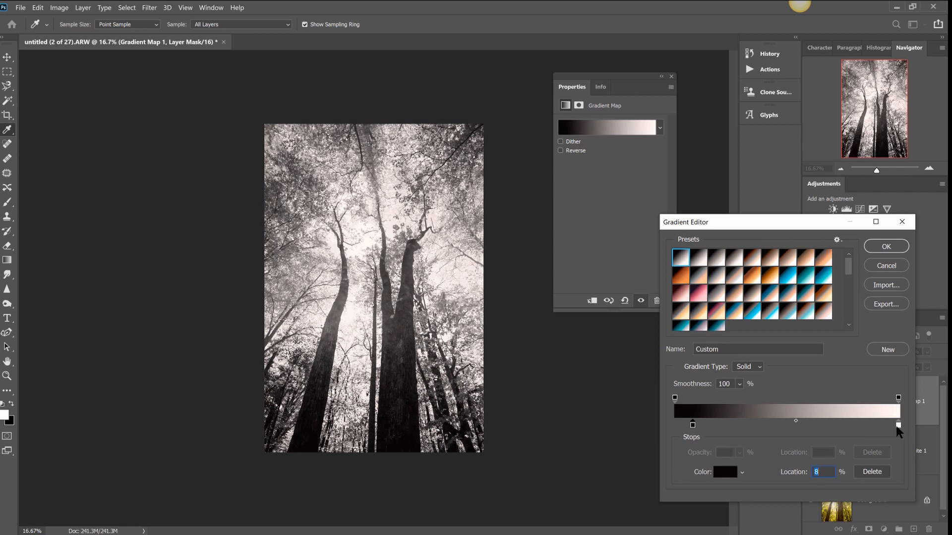
pyautogui.moveTo(897, 426)
pyautogui.mouseDown()
pyautogui.moveTo(868, 429)
pyautogui.moveTo(890, 428)
pyautogui.mouseUp()
pyautogui.click(891, 428)
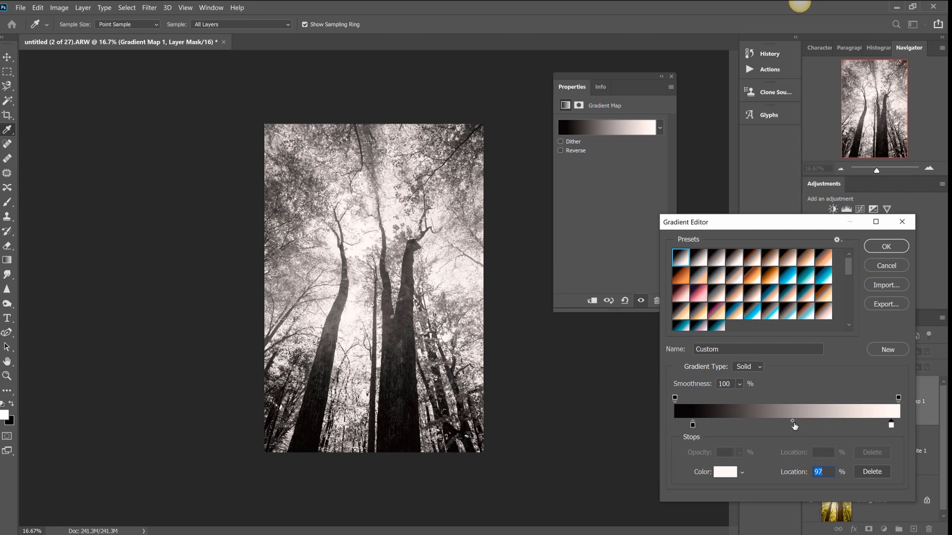
pyautogui.moveTo(791, 425)
pyautogui.mouseDown()
pyautogui.moveTo(782, 426)
pyautogui.moveTo(839, 427)
pyautogui.moveTo(800, 424)
pyautogui.mouseUp()
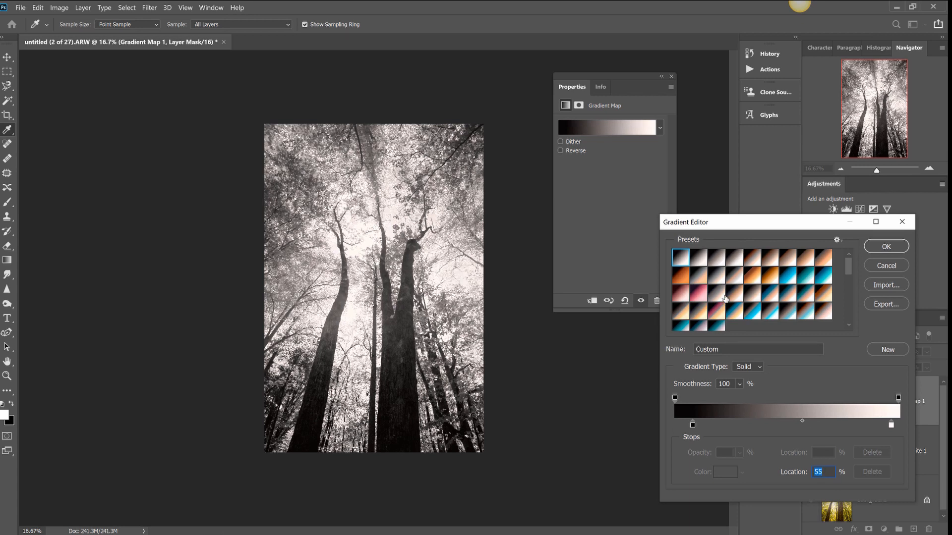
pyautogui.click(887, 246)
pyautogui.press('b')
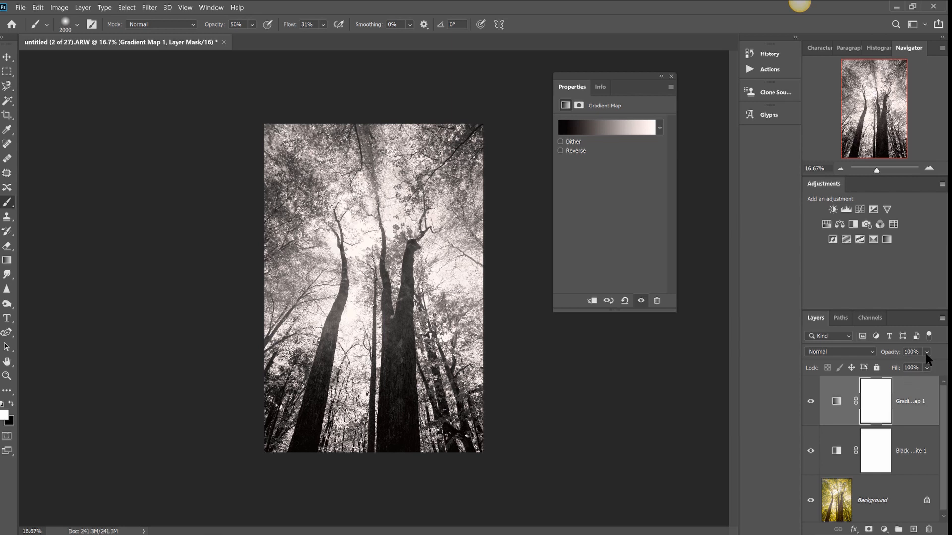
# Step: Lower the Gradient Map layer's opacity to 55% and fine-tune it from there
pyautogui.click(926, 351)
pyautogui.moveTo(940, 365); pyautogui.dragTo(897, 376)
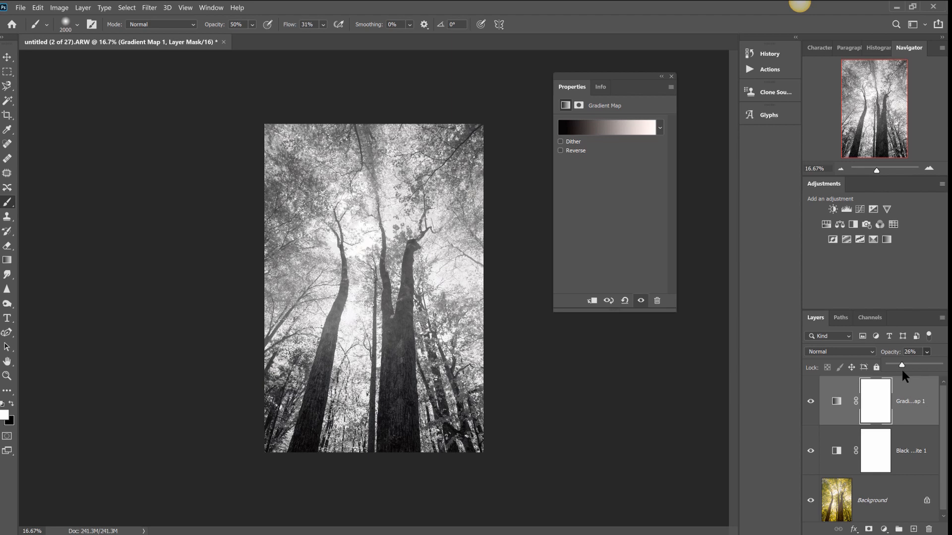
pyautogui.moveTo(902, 371); pyautogui.dragTo(914, 372)
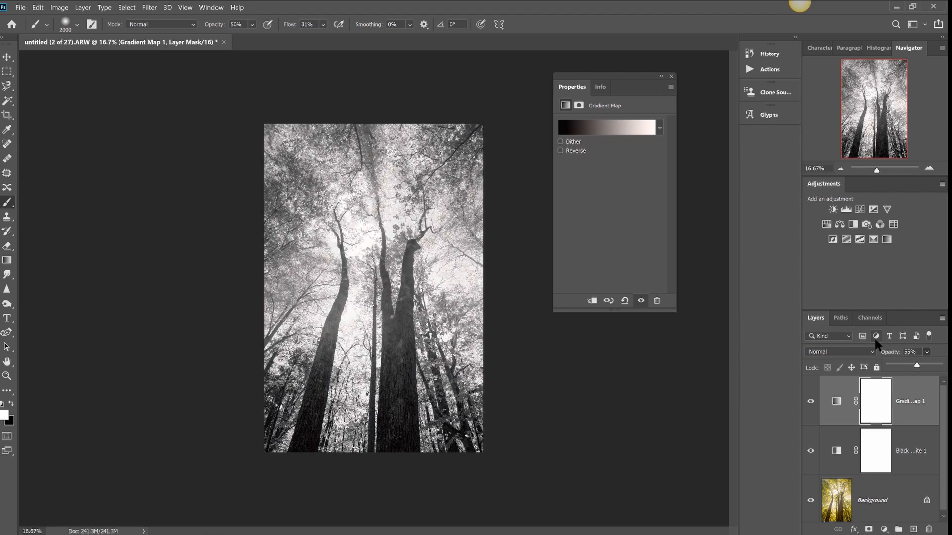
pyautogui.hotkey('ctrl', '+')
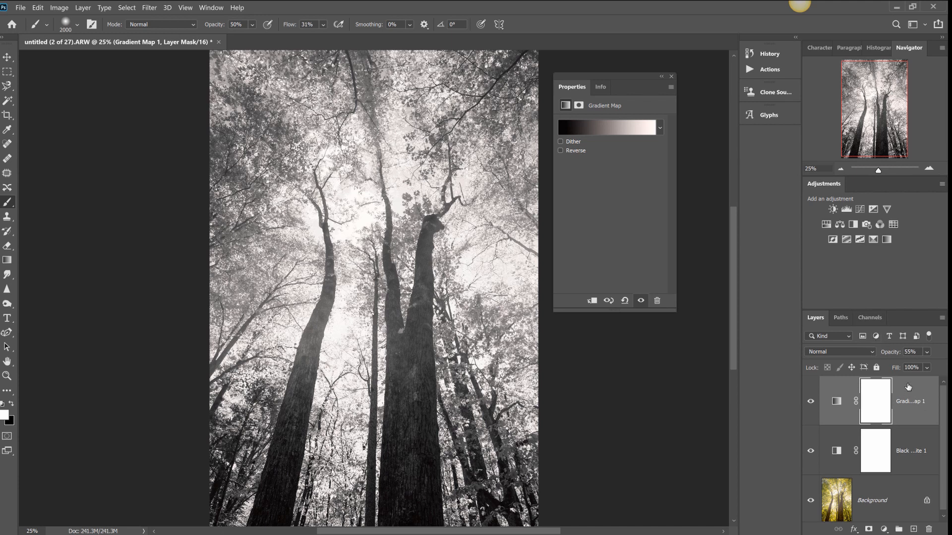
pyautogui.click(926, 352)
pyautogui.moveTo(929, 371); pyautogui.dragTo(922, 372)
# Step: Add a second Gradient Map layer using the Selenium 1 preset with its middle colour stop at 52%, and set the layer's opacity to 51%
pyautogui.click(886, 240)
pyautogui.click(617, 130)
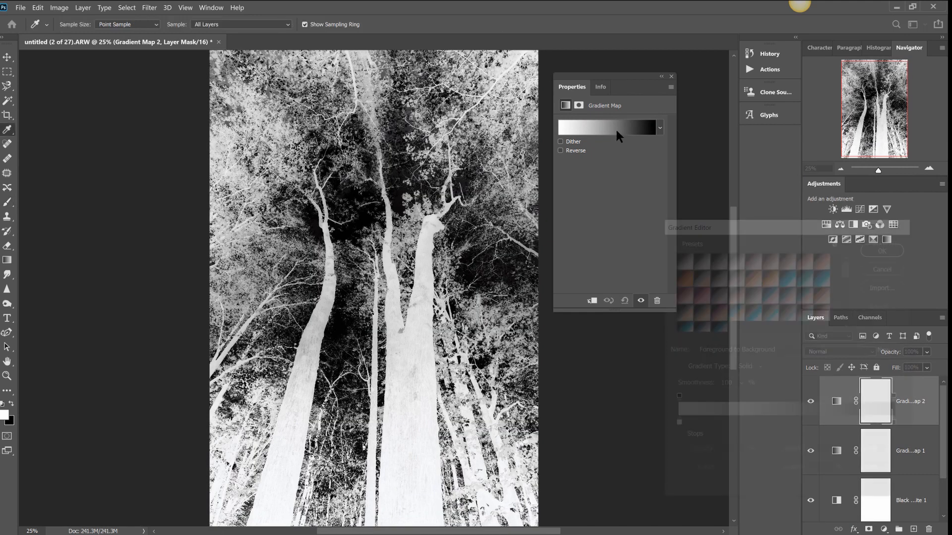
pyautogui.click(698, 257)
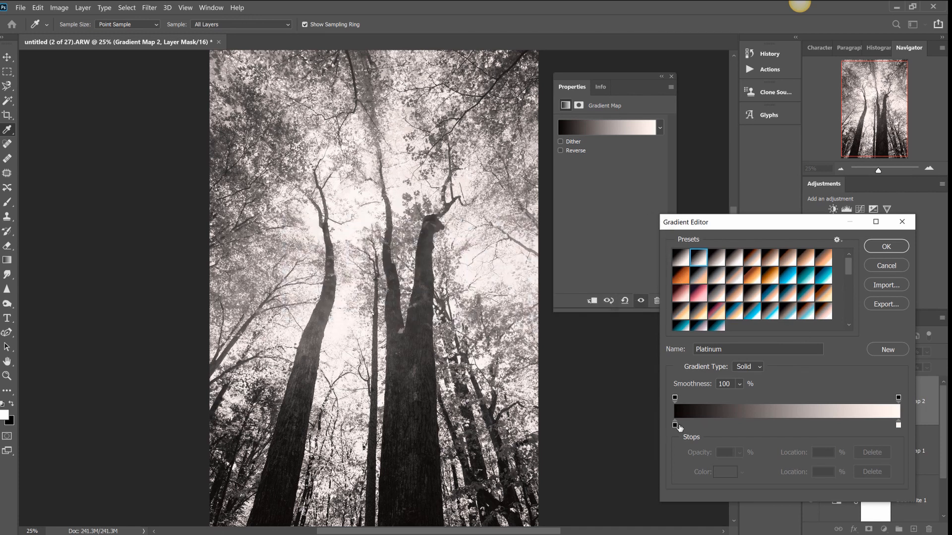
pyautogui.click(715, 258)
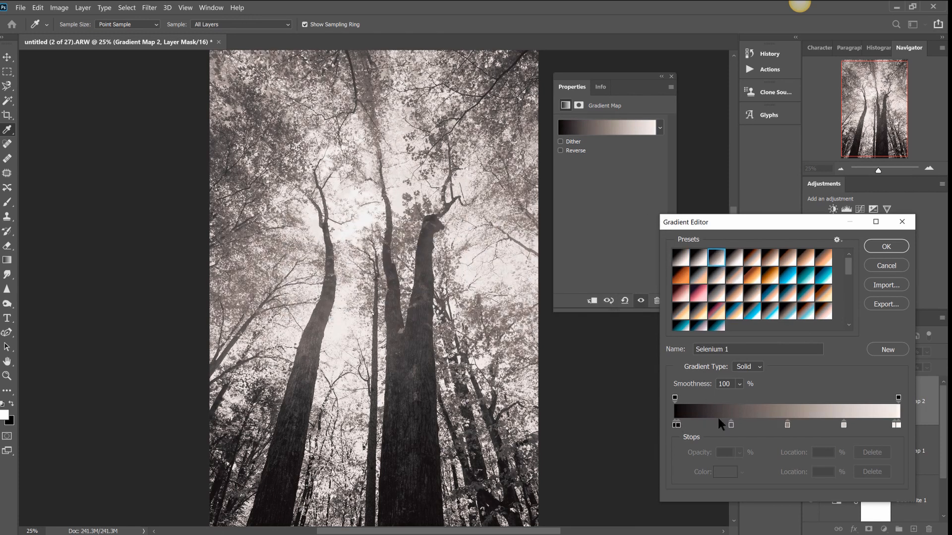
pyautogui.moveTo(730, 426); pyautogui.dragTo(793, 427)
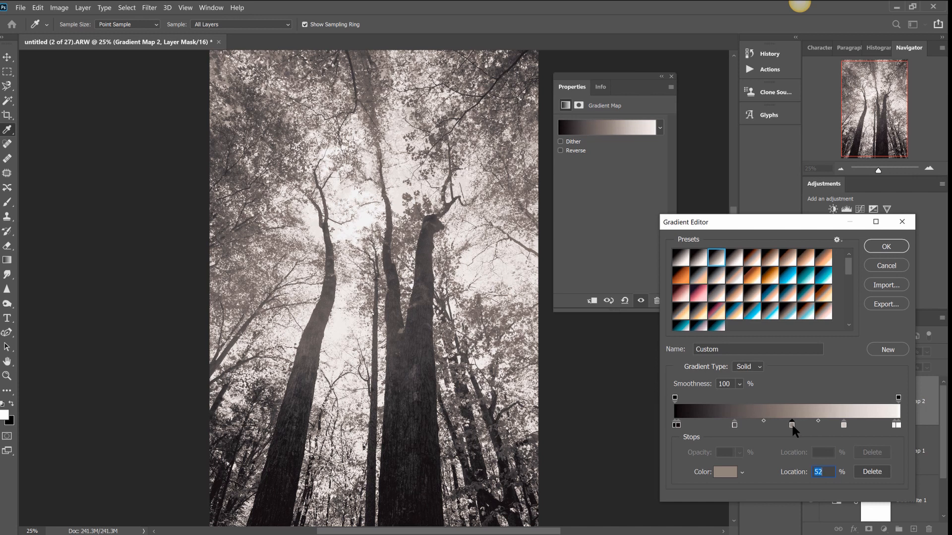
pyautogui.click(886, 246)
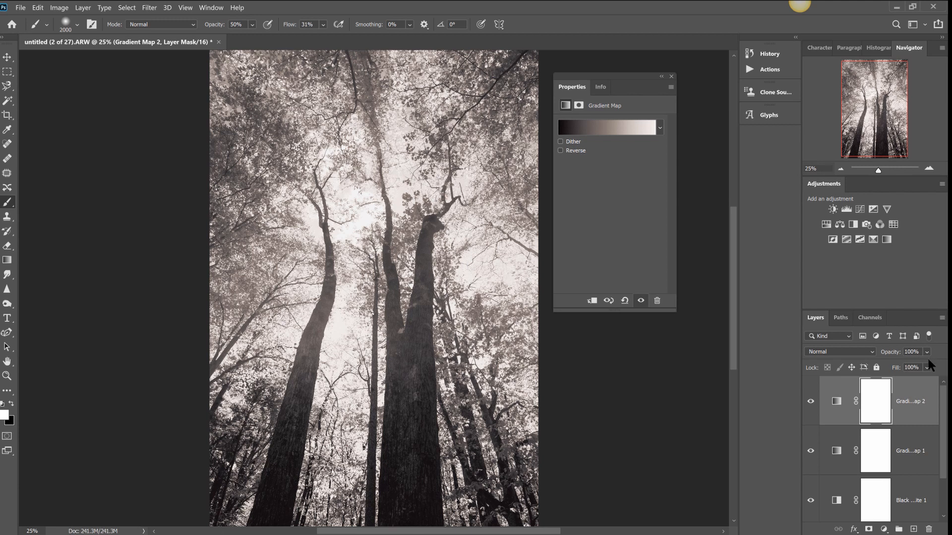
pyautogui.moveTo(927, 353); pyautogui.dragTo(915, 367)
pyautogui.click(672, 77)
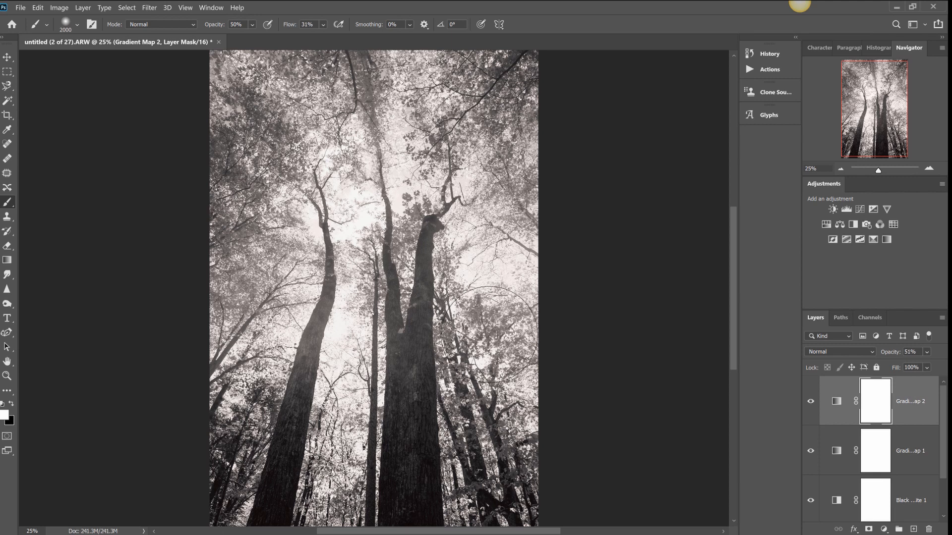
# Step: Close Photoshop, saving the edited photo, and return to Lightroom
pyautogui.click(933, 7)
pyautogui.click(480, 220)
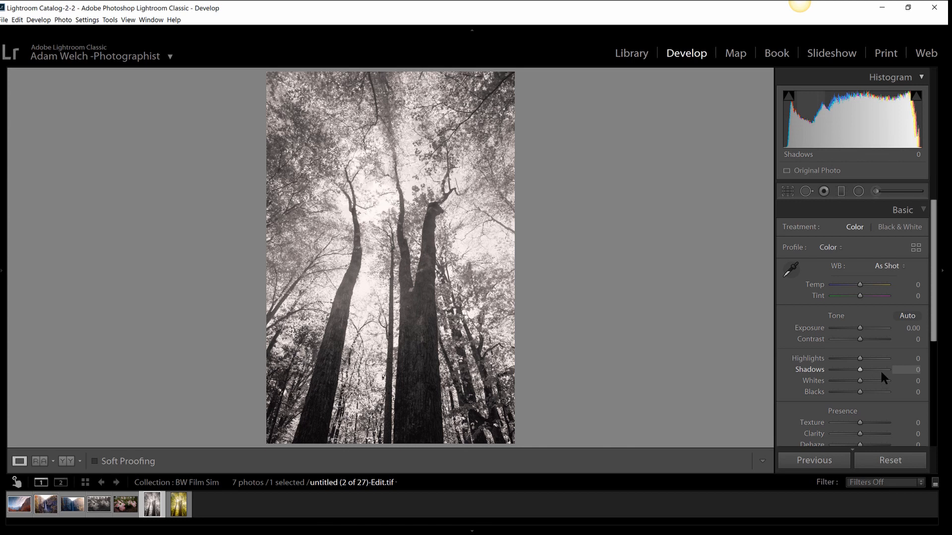
# Step: Raise the photo's Exposure to +1.18, try lifting Shadows and reset them to 0, and lower Highlights to -82
pyautogui.moveTo(879, 370)
pyautogui.mouseDown()
pyautogui.moveTo(889, 369)
pyautogui.moveTo(882, 371)
pyautogui.mouseUp()
pyautogui.moveTo(867, 327); pyautogui.dragTo(868, 328)
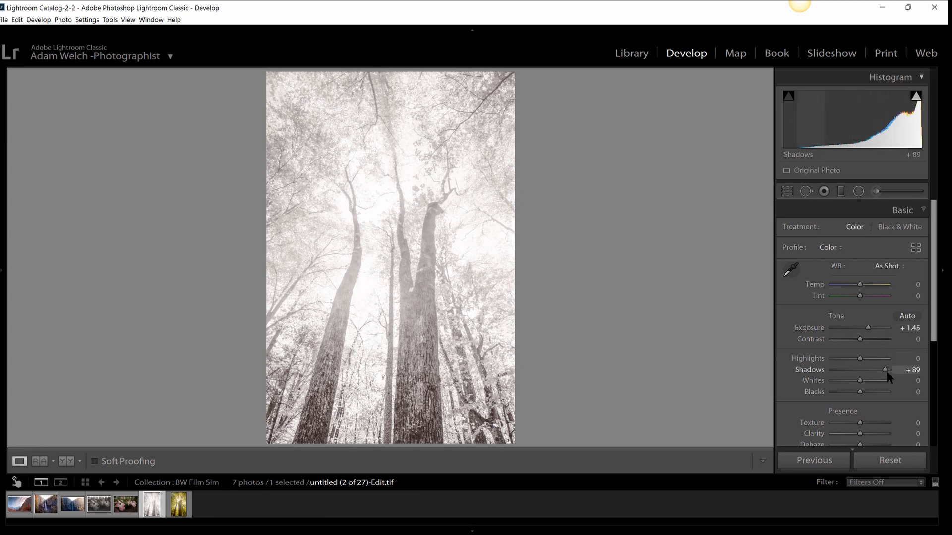
pyautogui.doubleClick(885, 370)
pyautogui.moveTo(868, 321); pyautogui.dragTo(864, 325)
pyautogui.moveTo(859, 358); pyautogui.dragTo(836, 357)
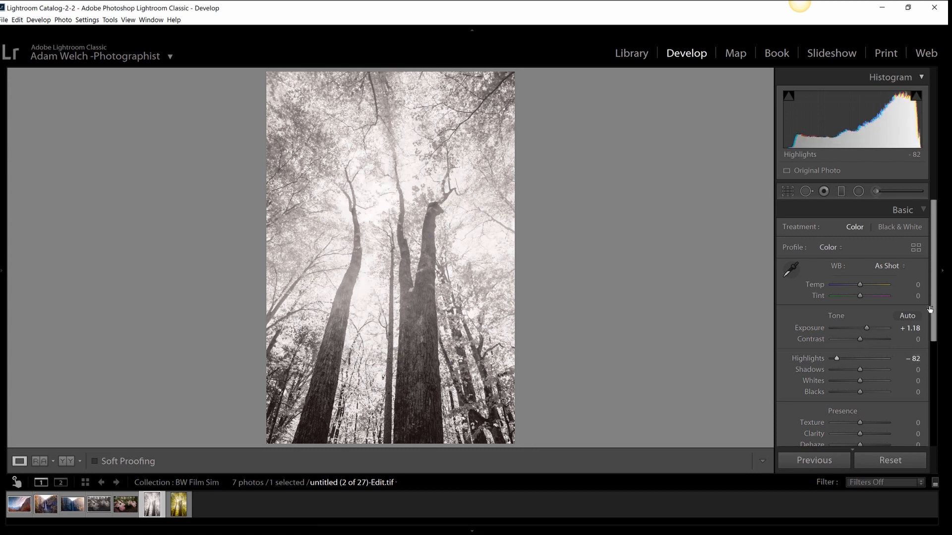
# Step: Try a higher Texture and a negative Dehaze on the whole photo, and reset both to 0
pyautogui.moveTo(933, 302); pyautogui.dragTo(933, 352)
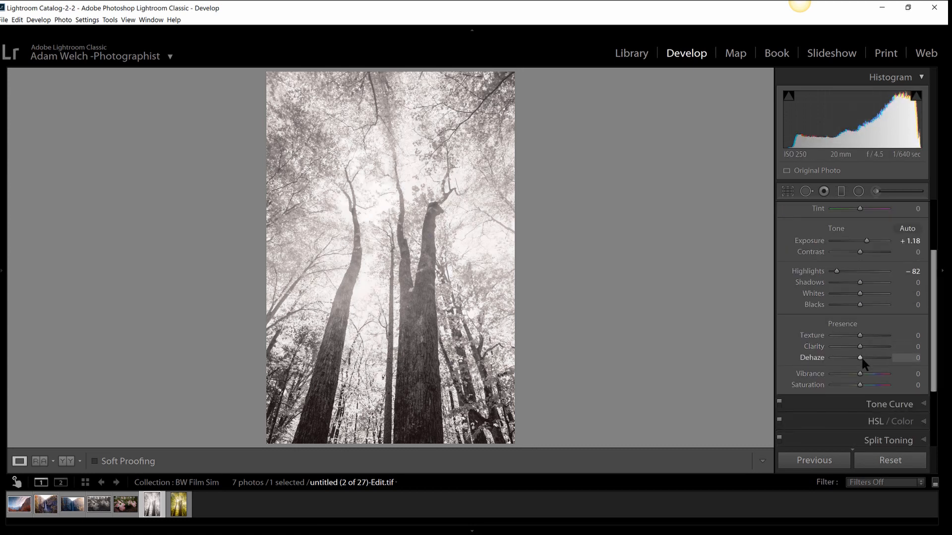
pyautogui.moveTo(859, 334)
pyautogui.mouseDown()
pyautogui.moveTo(838, 336)
pyautogui.moveTo(872, 334)
pyautogui.mouseUp()
pyautogui.doubleClick(871, 335)
pyautogui.doubleClick(844, 357)
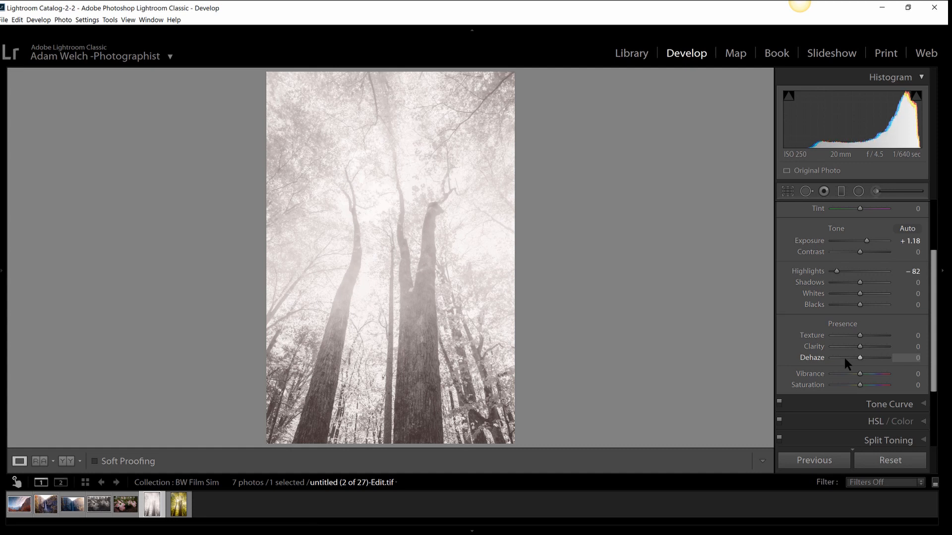
# Step: Add a graduated filter with Exposure 0.92 running from the photo's top edge past its bottom, and shift it downward
pyautogui.click(841, 191)
pyautogui.moveTo(391, 73); pyautogui.dragTo(397, 534)
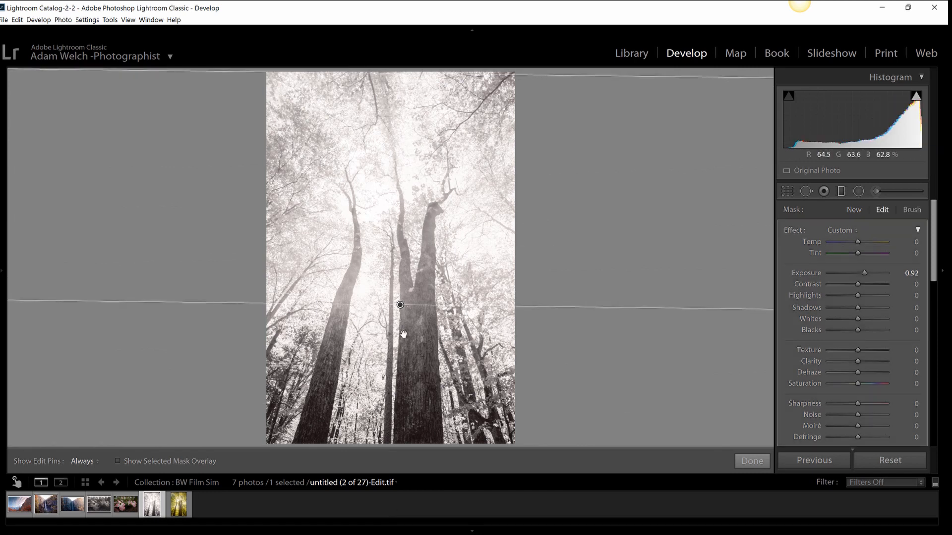
pyautogui.moveTo(403, 335); pyautogui.dragTo(409, 468)
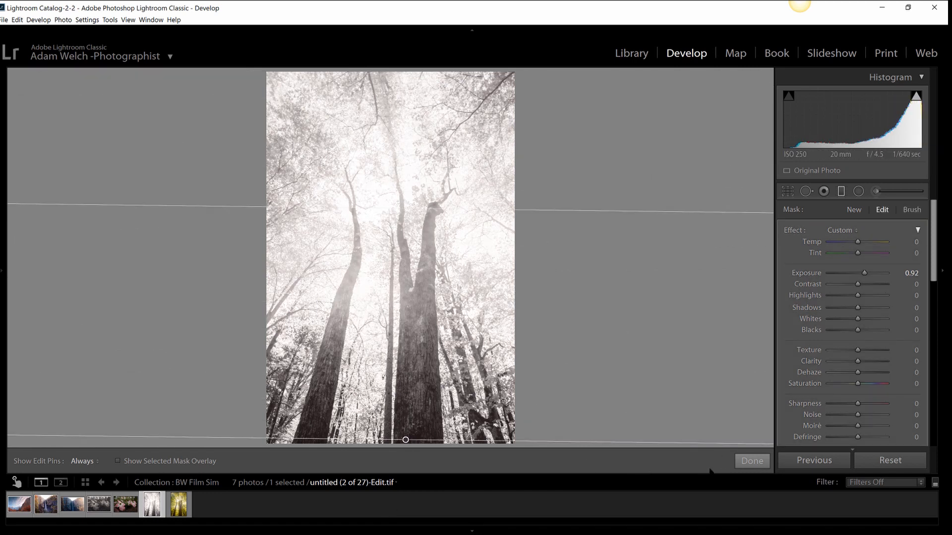
pyautogui.press('m')
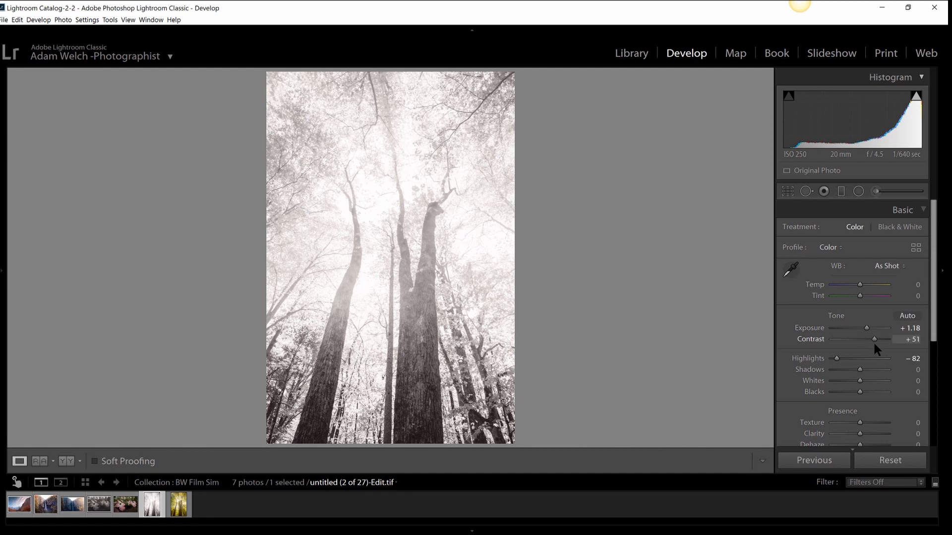
# Step: Set the photo's overall Contrast to +77 and Exposure to +0.22
pyautogui.moveTo(873, 341); pyautogui.dragTo(860, 326)
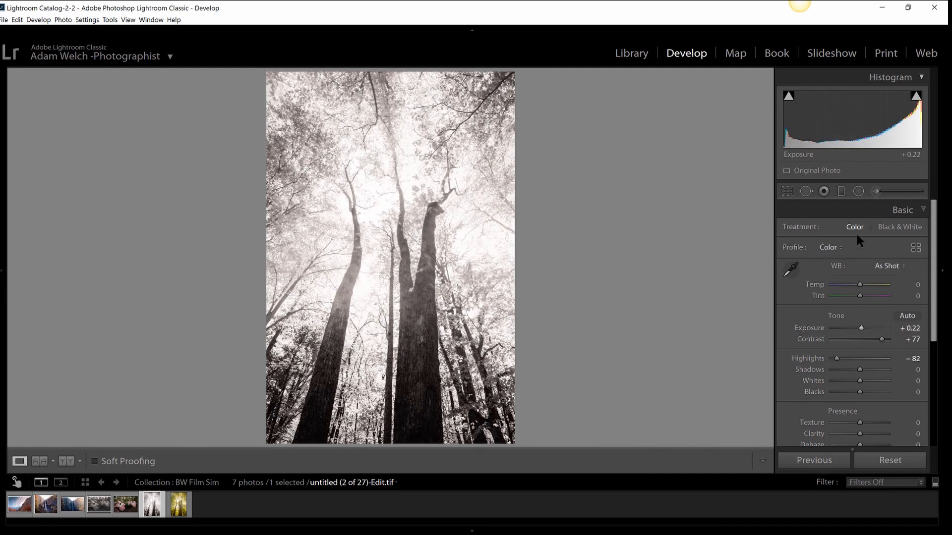
# Step: Add a graduated filter over the lower part of the photo with Exposure 0.92, Shadows 67 and Contrast -69, and extend it slightly upward
pyautogui.press('m')
pyautogui.moveTo(403, 235); pyautogui.dragTo(405, 436)
pyautogui.click(876, 304)
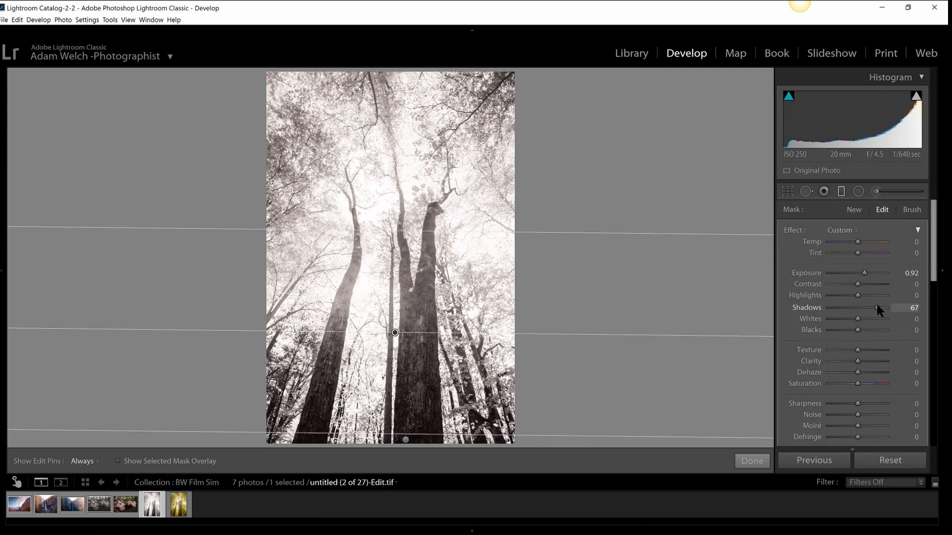
pyautogui.moveTo(860, 283); pyautogui.dragTo(834, 284)
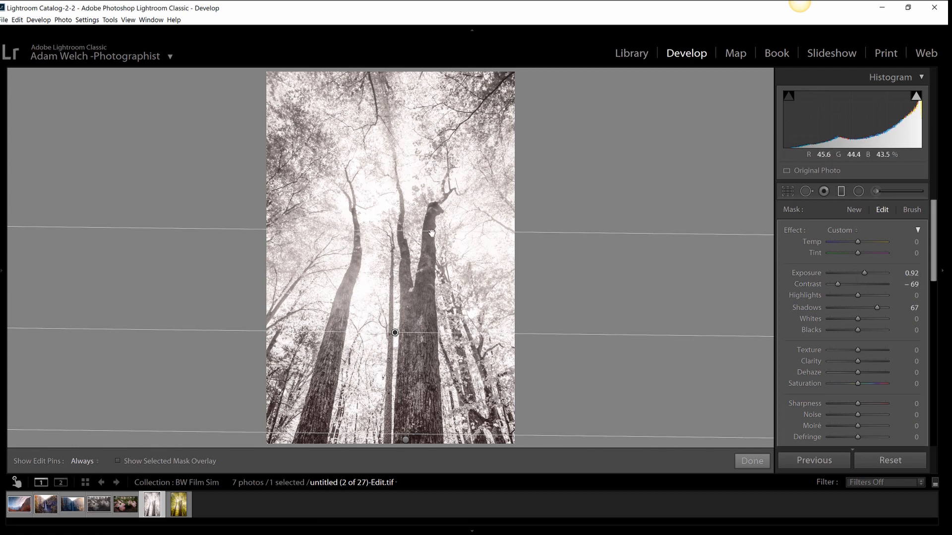
pyautogui.moveTo(431, 230); pyautogui.dragTo(433, 196)
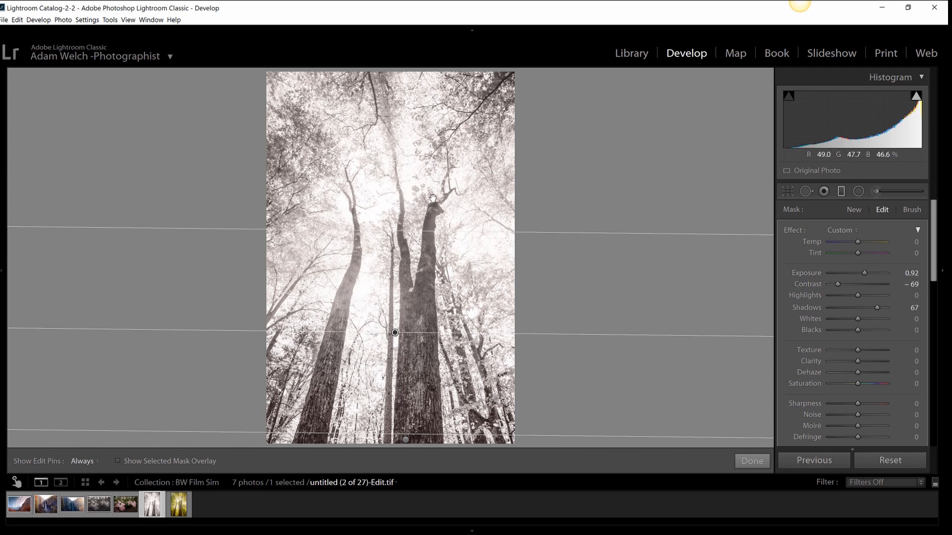
pyautogui.click(752, 461)
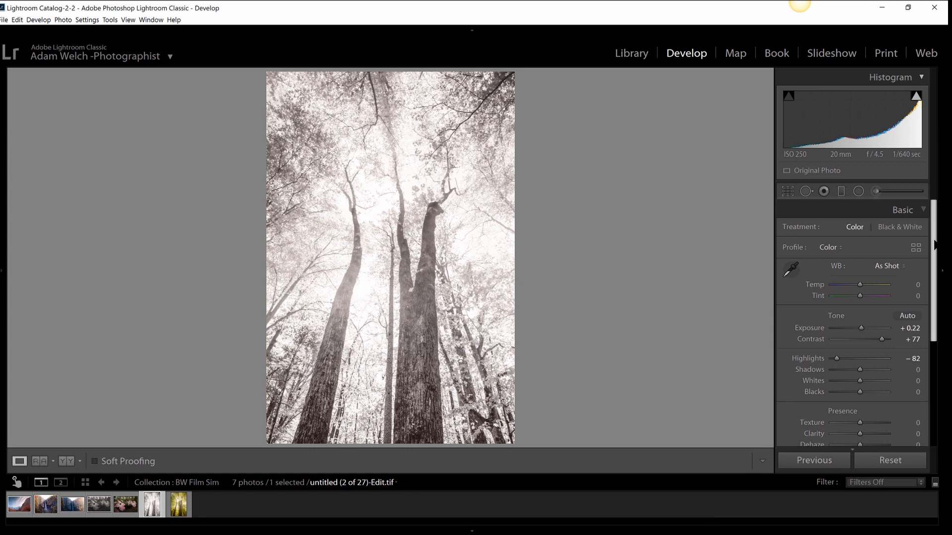
# Step: Add a Highlight Priority post-crop vignette with Amount -26, Midpoint 13, Feather 100 and Highlights 39
pyautogui.moveTo(932, 294); pyautogui.dragTo(933, 392)
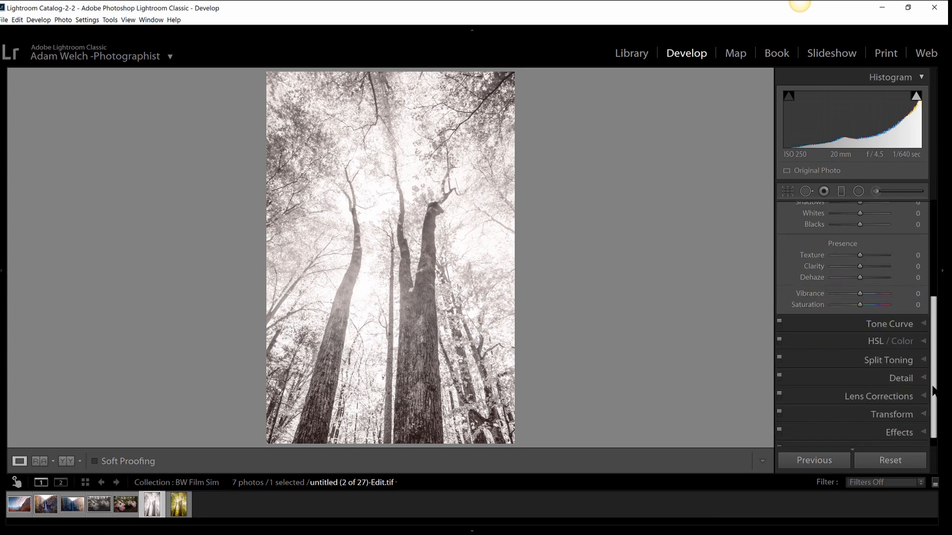
pyautogui.click(898, 434)
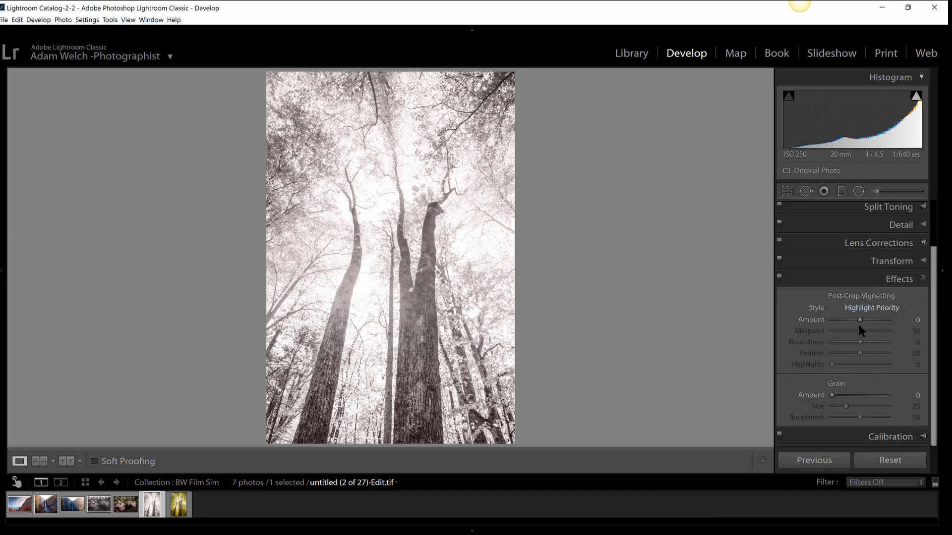
pyautogui.moveTo(859, 323); pyautogui.dragTo(852, 323)
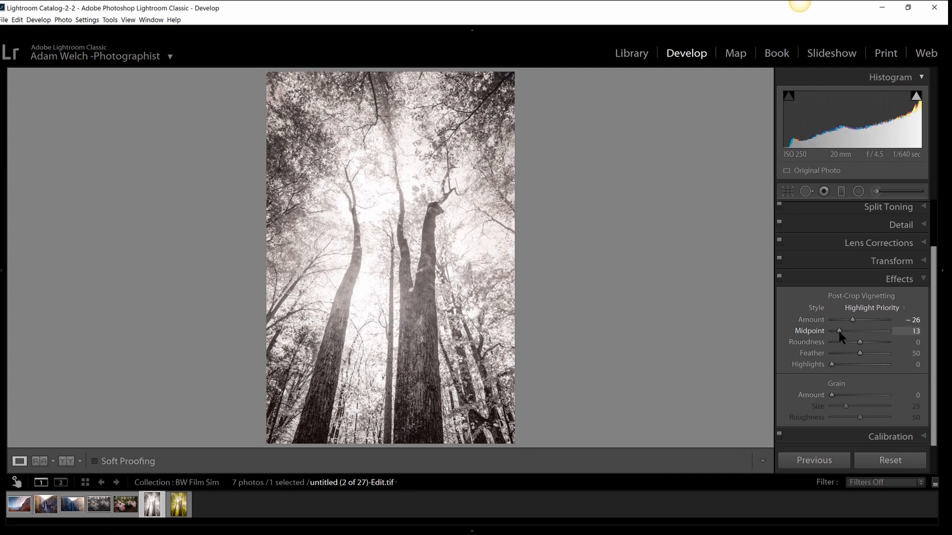
pyautogui.click(837, 331)
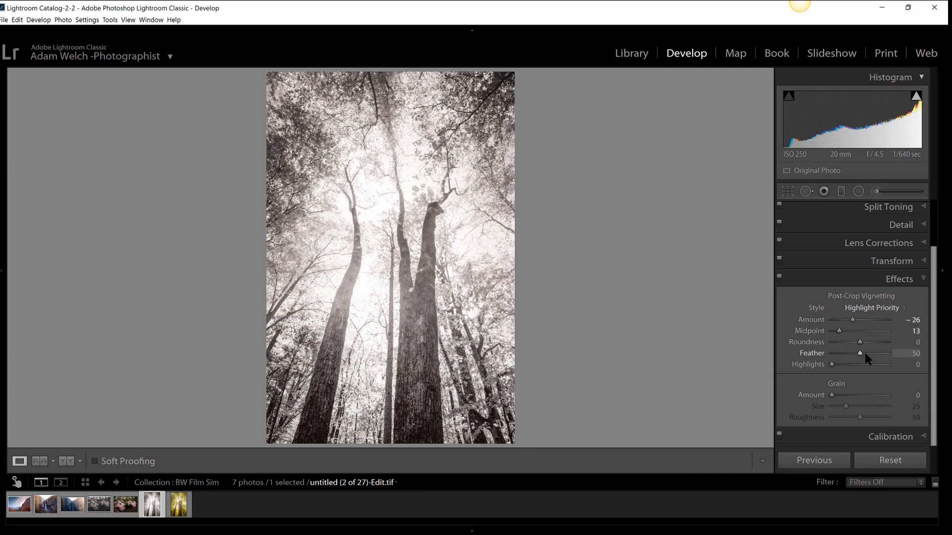
pyautogui.moveTo(862, 352); pyautogui.dragTo(894, 352)
pyautogui.moveTo(832, 364); pyautogui.dragTo(853, 366)
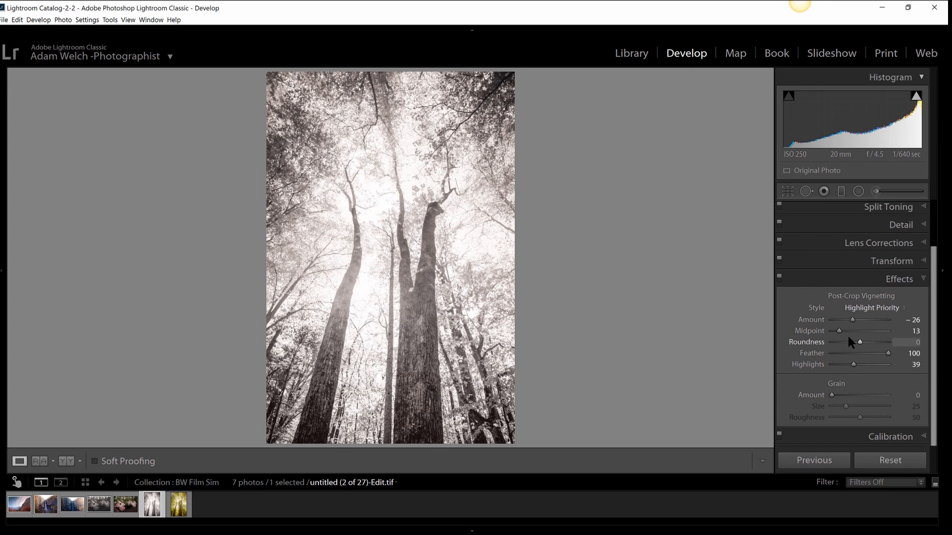
# Step: Set the photo's overall Contrast to +10 and Whites to -76 in the Basic adjustments
pyautogui.scroll(3, 912, 228)
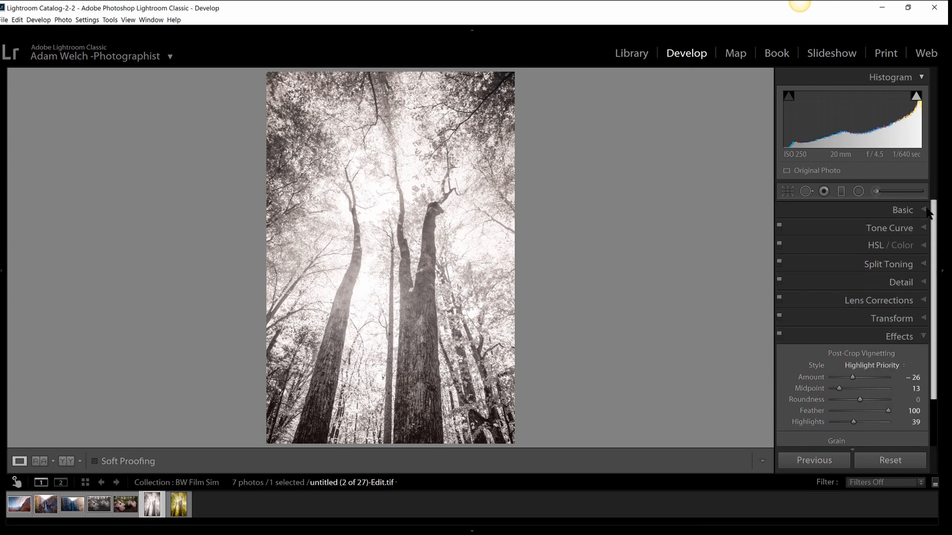
pyautogui.click(903, 211)
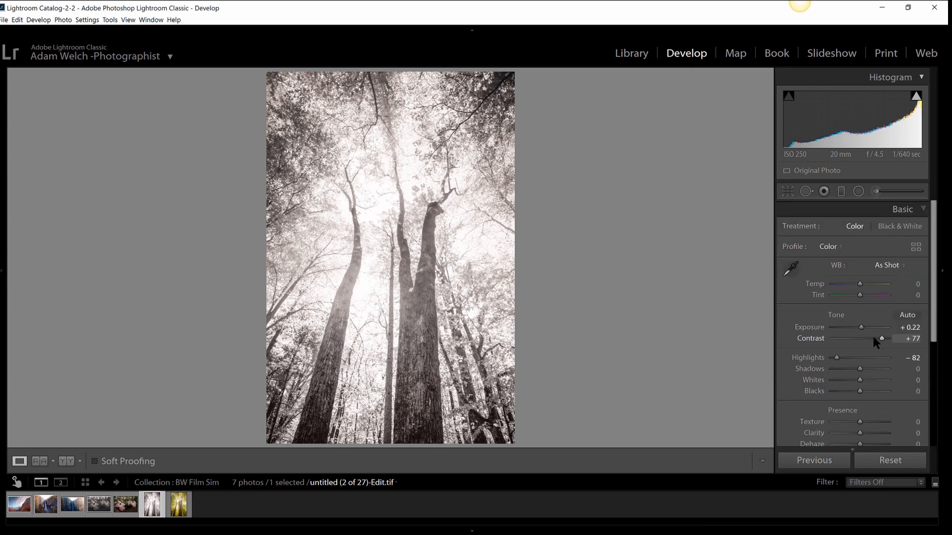
pyautogui.moveTo(873, 339); pyautogui.dragTo(863, 339)
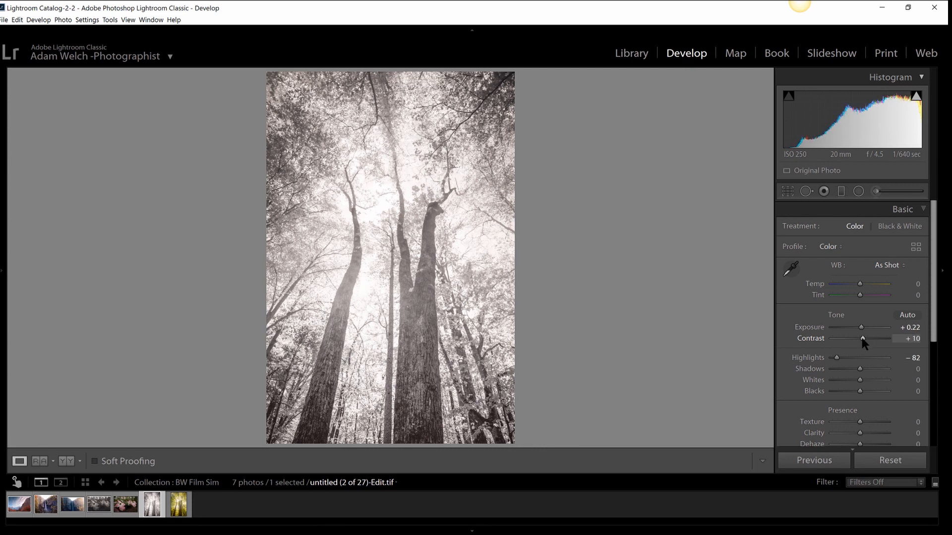
pyautogui.scroll(-3, 872, 342)
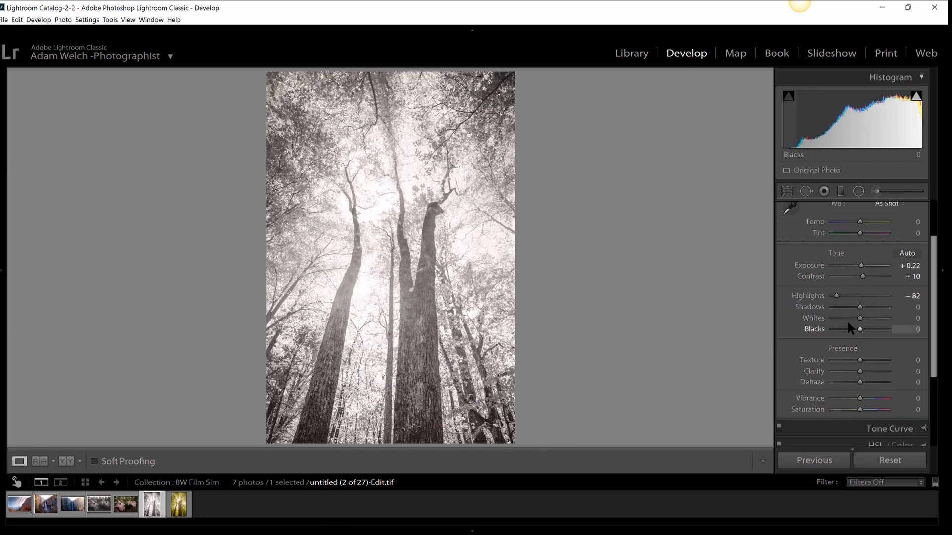
pyautogui.moveTo(849, 325); pyautogui.dragTo(838, 321)
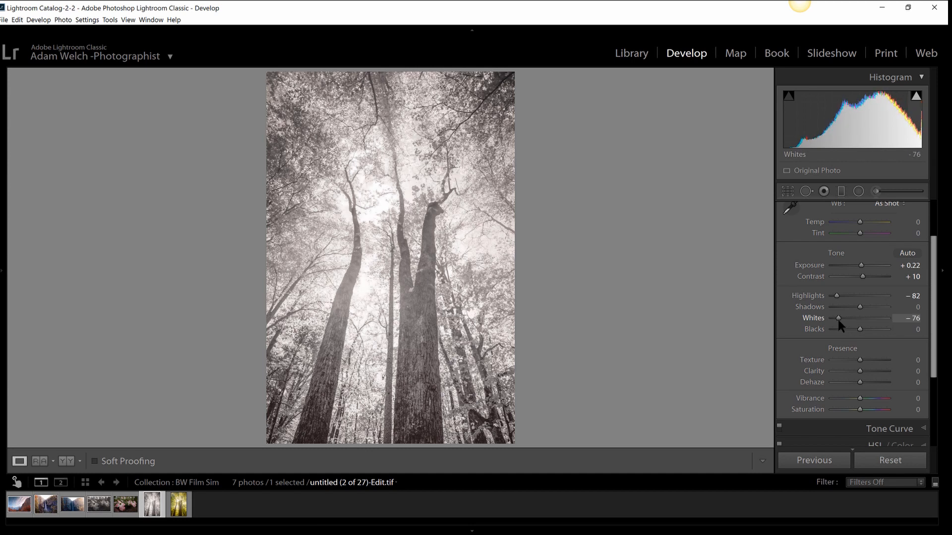
# Step: Add a graduated filter from the top edge down past the photo's middle with Exposure 0.41 and Dehaze -14
pyautogui.click(841, 191)
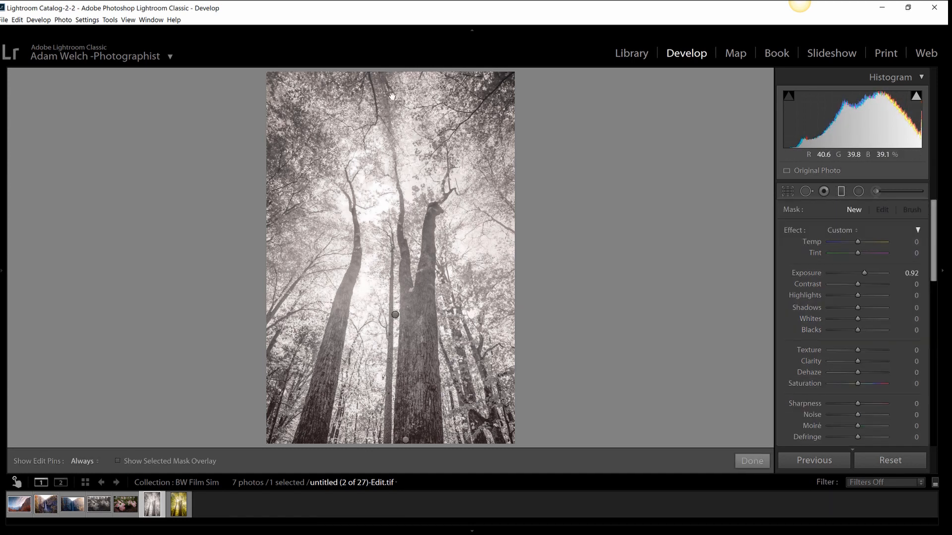
pyautogui.moveTo(390, 73); pyautogui.dragTo(390, 337)
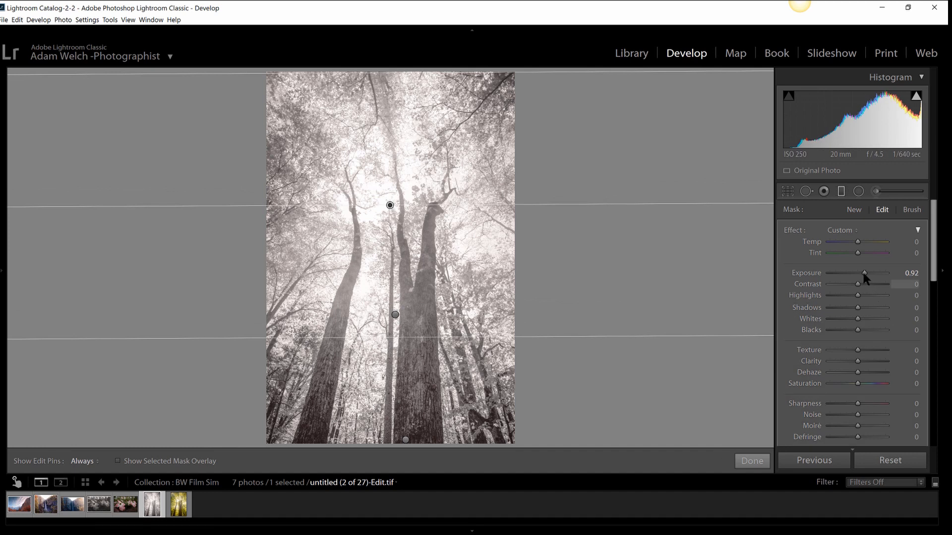
pyautogui.moveTo(864, 273); pyautogui.dragTo(860, 276)
pyautogui.moveTo(843, 373); pyautogui.dragTo(854, 373)
pyautogui.click(752, 461)
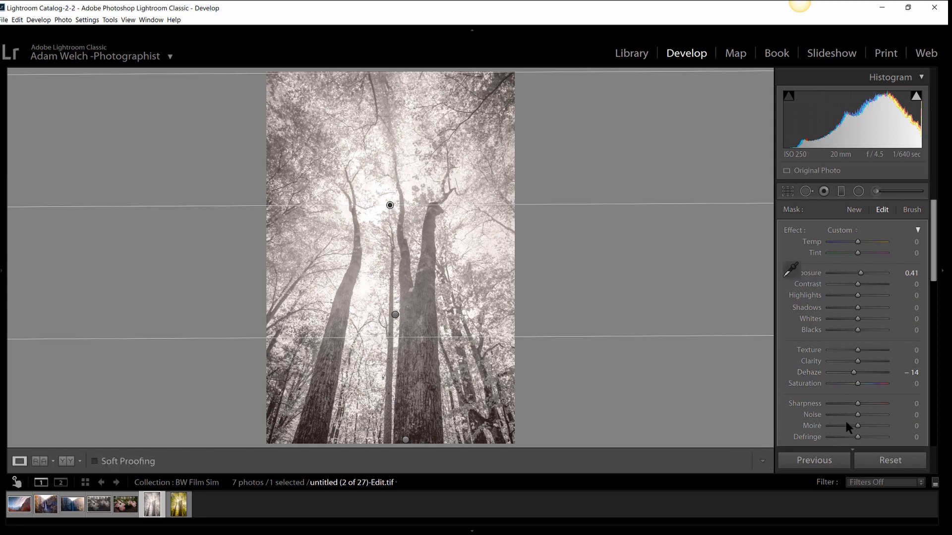
# Step: Set the photo's overall Blacks to -55 and Exposure to +0.13, and check the tree trunks up close
pyautogui.moveTo(846, 389); pyautogui.dragTo(843, 389)
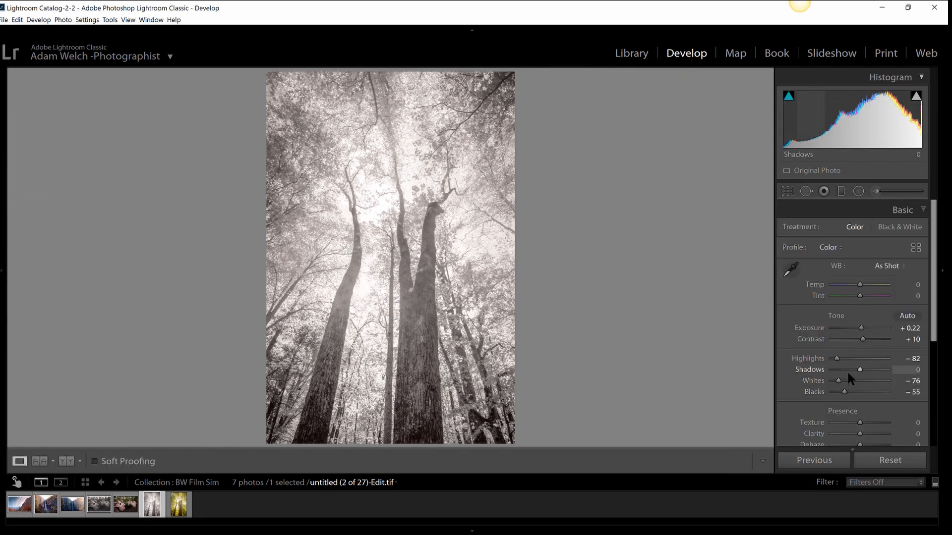
pyautogui.moveTo(860, 329); pyautogui.dragTo(860, 328)
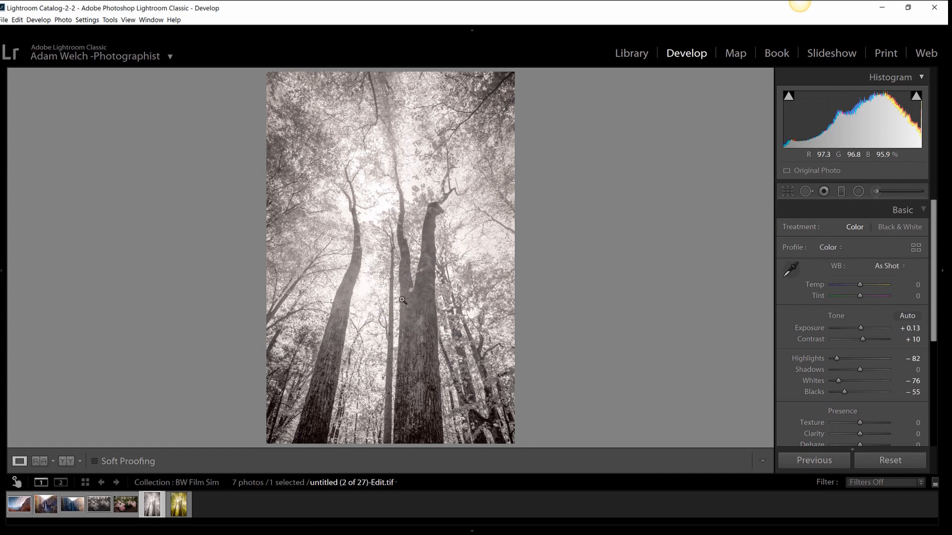
pyautogui.click(401, 280)
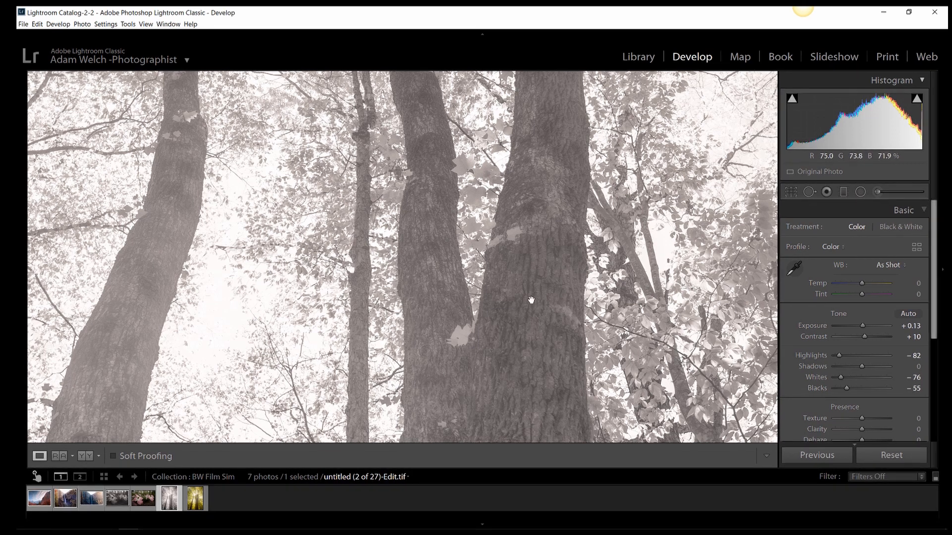
pyautogui.click(529, 299)
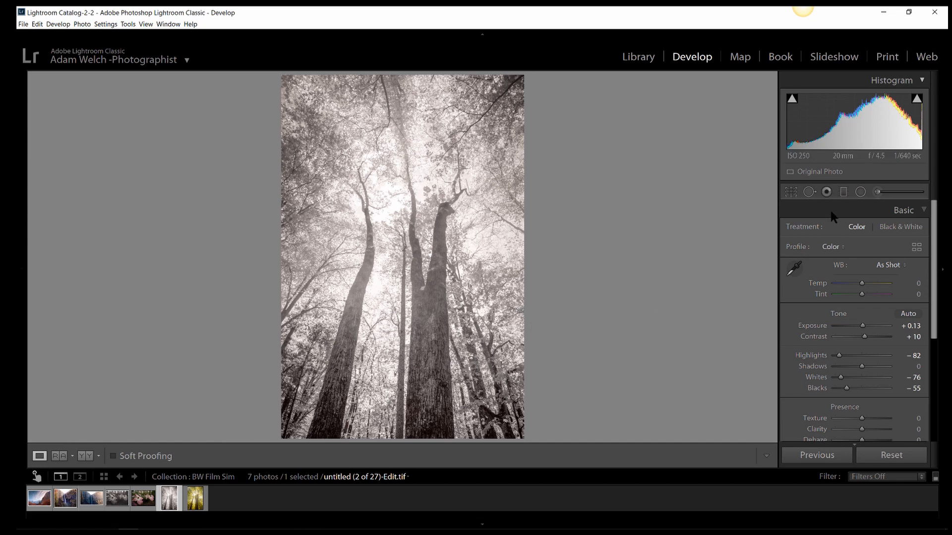
# Step: Add a slightly tilted graduated filter over the photo's lower half with Exposure 0.31, Contrast -34 and Shadows 55
pyautogui.click(843, 194)
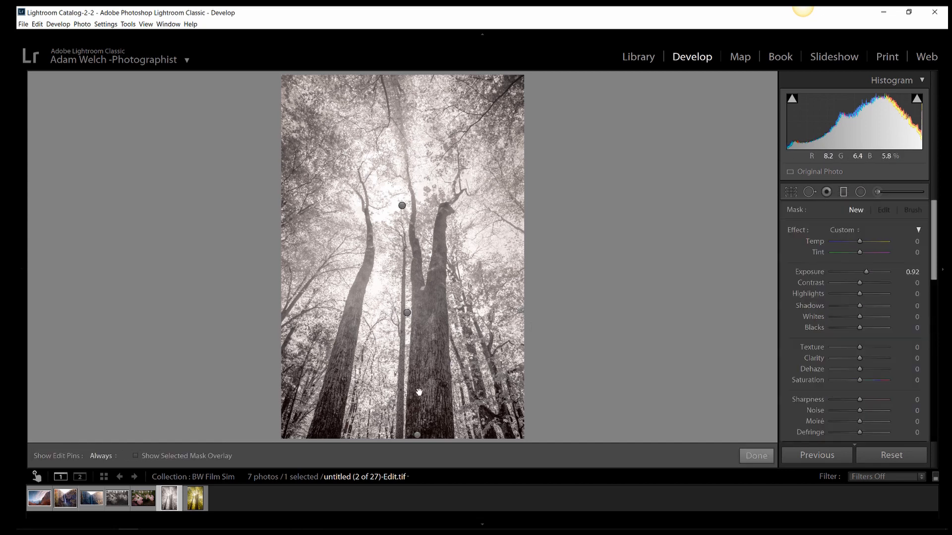
pyautogui.moveTo(406, 329); pyautogui.dragTo(404, 242)
pyautogui.moveTo(868, 306); pyautogui.dragTo(859, 277)
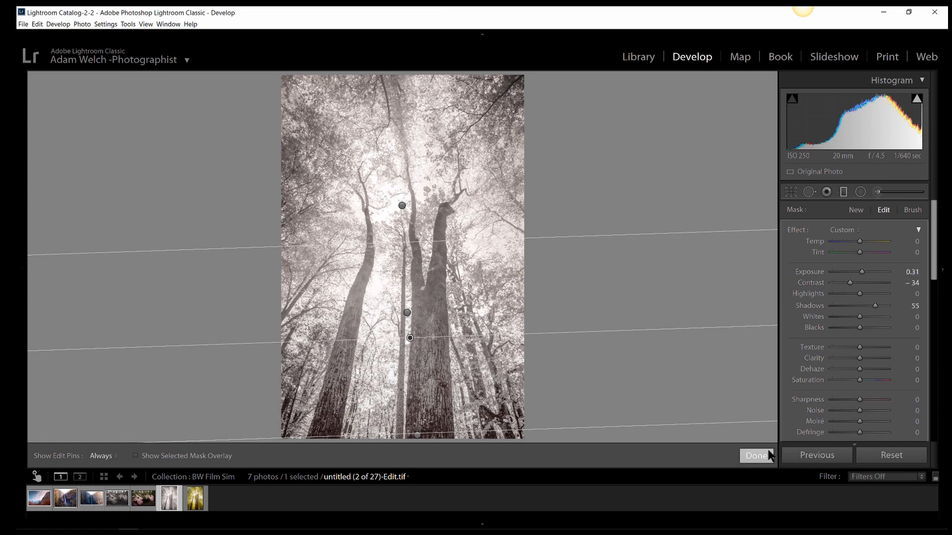
pyautogui.click(756, 455)
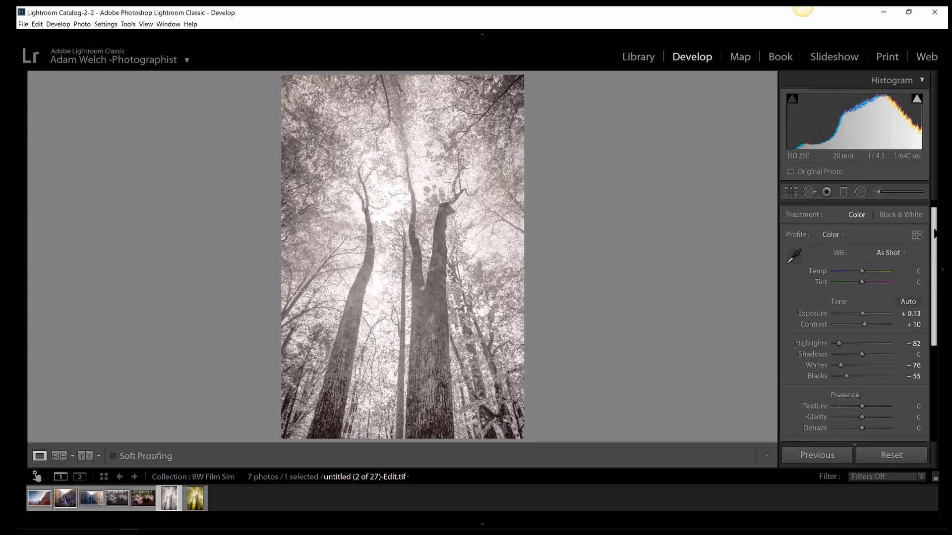
# Step: Add film grain to the photo with Amount 90, Size 88 and Roughness 83, and check it close up on the tree trunks
pyautogui.scroll(-5, 853, 317)
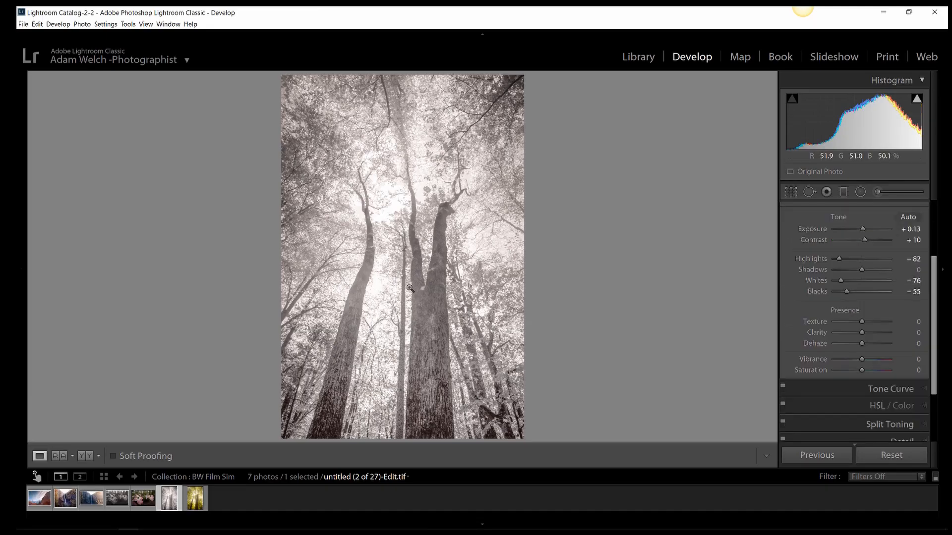
pyautogui.click(428, 290)
pyautogui.moveTo(454, 278); pyautogui.dragTo(204, 112)
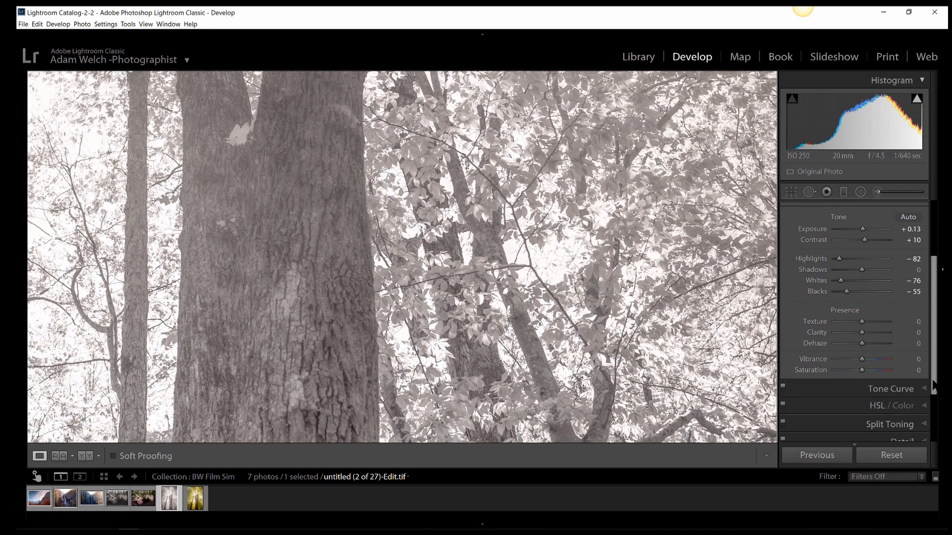
pyautogui.moveTo(935, 389); pyautogui.dragTo(935, 459)
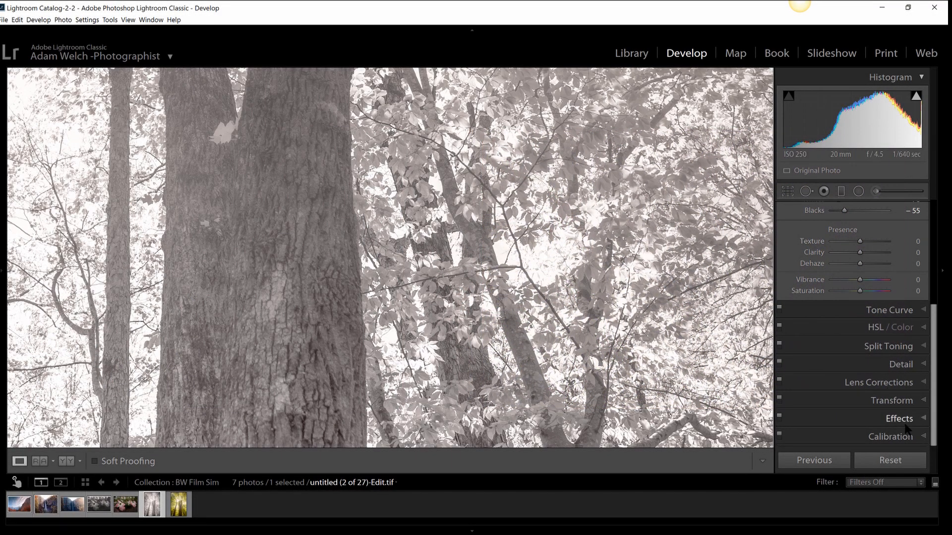
pyautogui.click(899, 419)
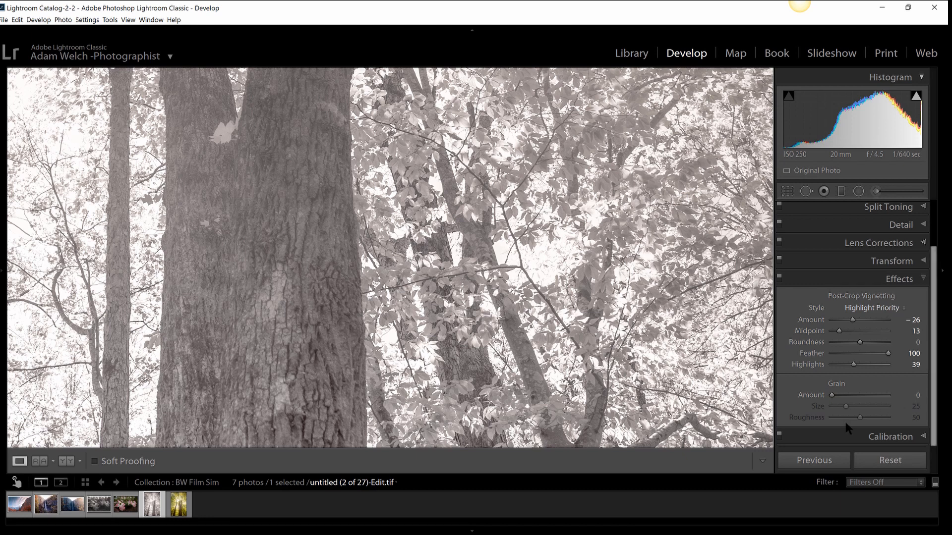
pyautogui.moveTo(833, 395); pyautogui.dragTo(879, 417)
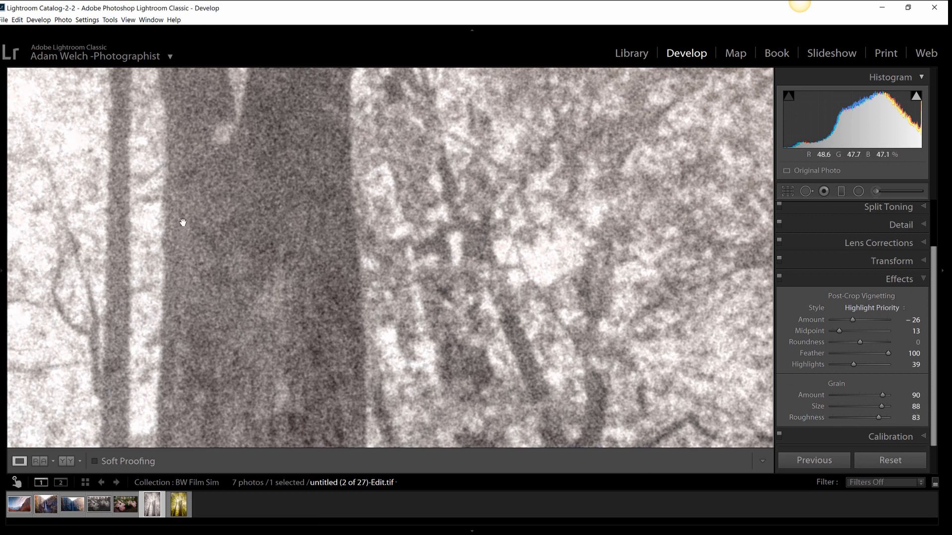
pyautogui.click(467, 216)
pyautogui.click(427, 259)
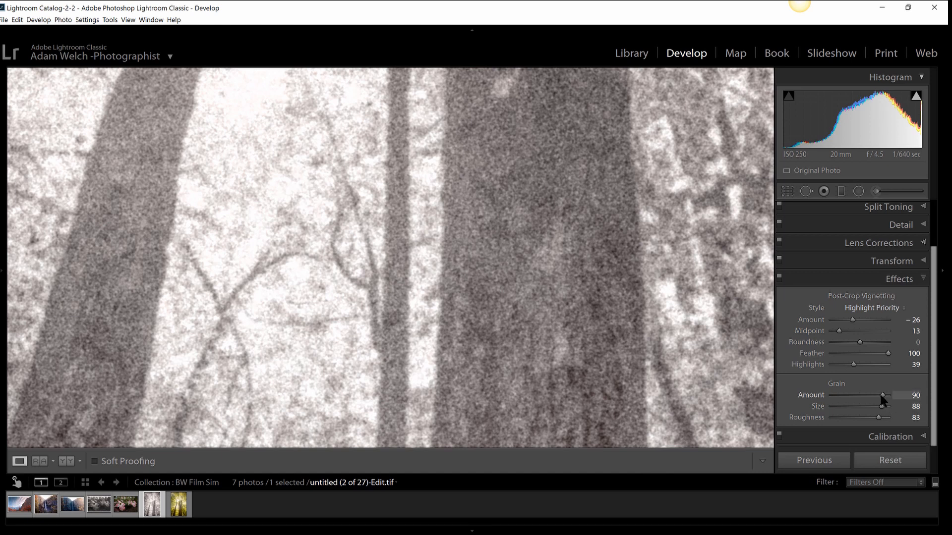
# Step: Set the grain to Amount 64, Size 46 and Roughness 90, judging it both close up and on the whole photo
pyautogui.moveTo(882, 396); pyautogui.dragTo(867, 397)
pyautogui.moveTo(866, 398); pyautogui.dragTo(864, 394)
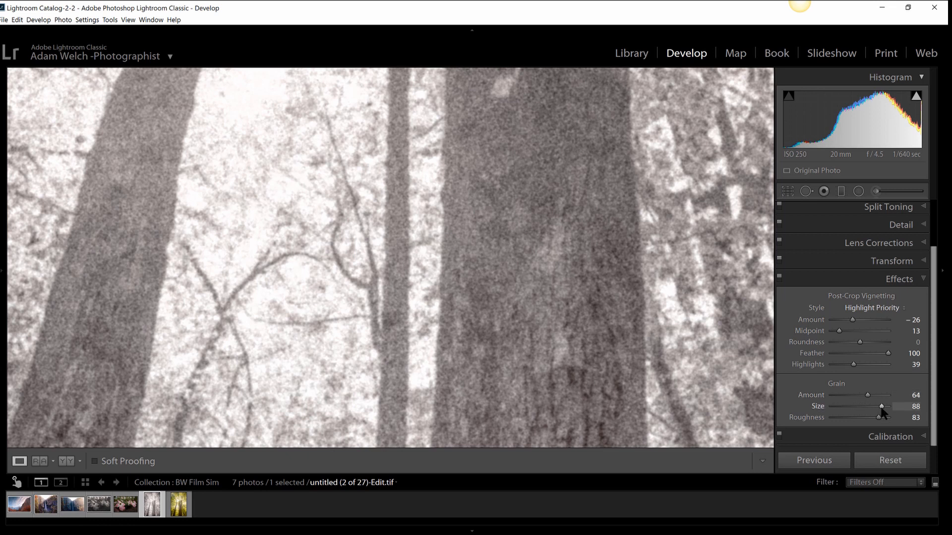
pyautogui.moveTo(881, 406)
pyautogui.mouseDown()
pyautogui.moveTo(862, 408)
pyautogui.moveTo(879, 418)
pyautogui.moveTo(851, 418)
pyautogui.moveTo(885, 424)
pyautogui.moveTo(871, 408)
pyautogui.mouseUp()
pyautogui.moveTo(883, 418); pyautogui.dragTo(885, 418)
pyautogui.click(654, 317)
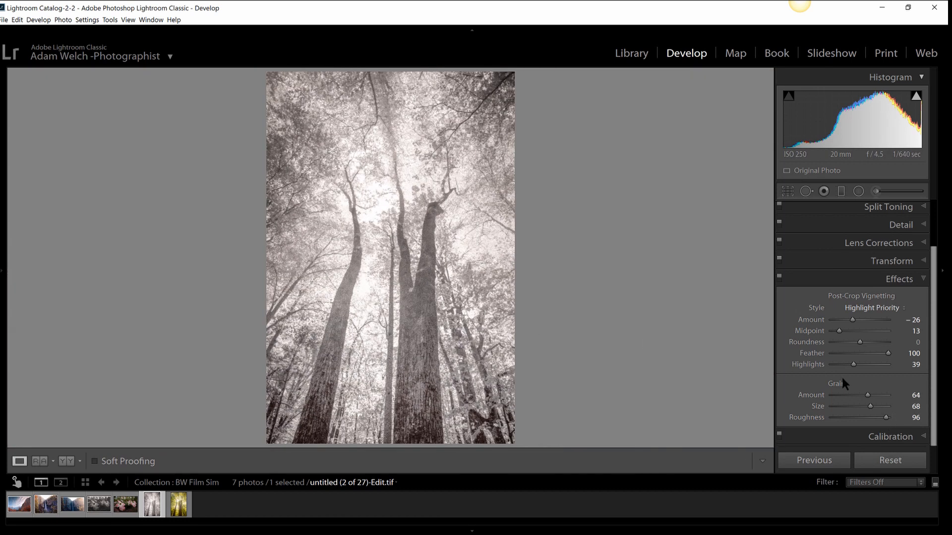
pyautogui.moveTo(871, 404); pyautogui.dragTo(882, 420)
pyautogui.scroll(2, 924, 273)
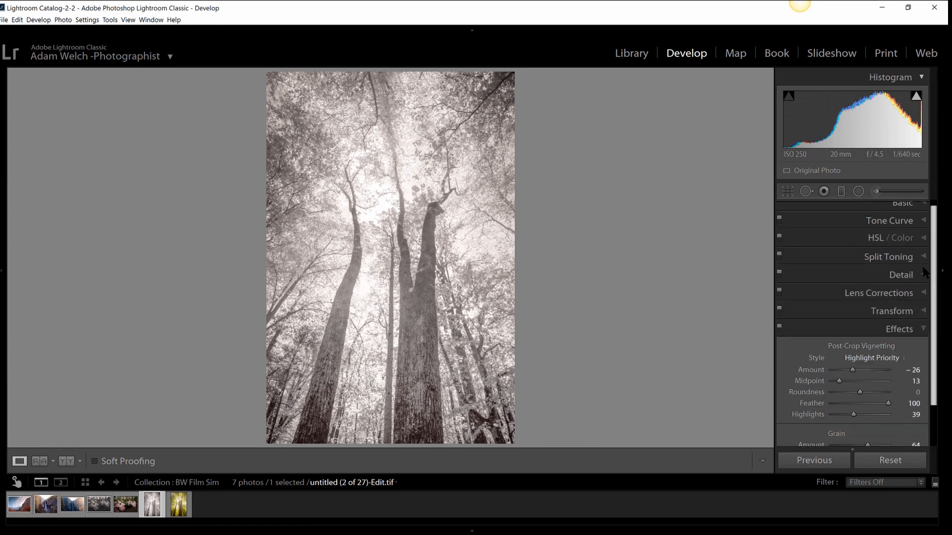
pyautogui.click(919, 210)
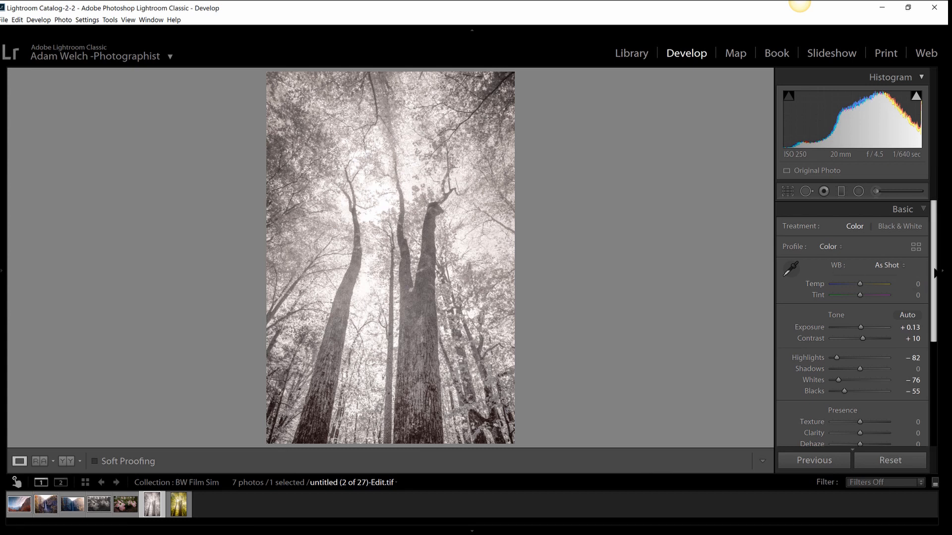
pyautogui.moveTo(935, 270); pyautogui.dragTo(935, 375)
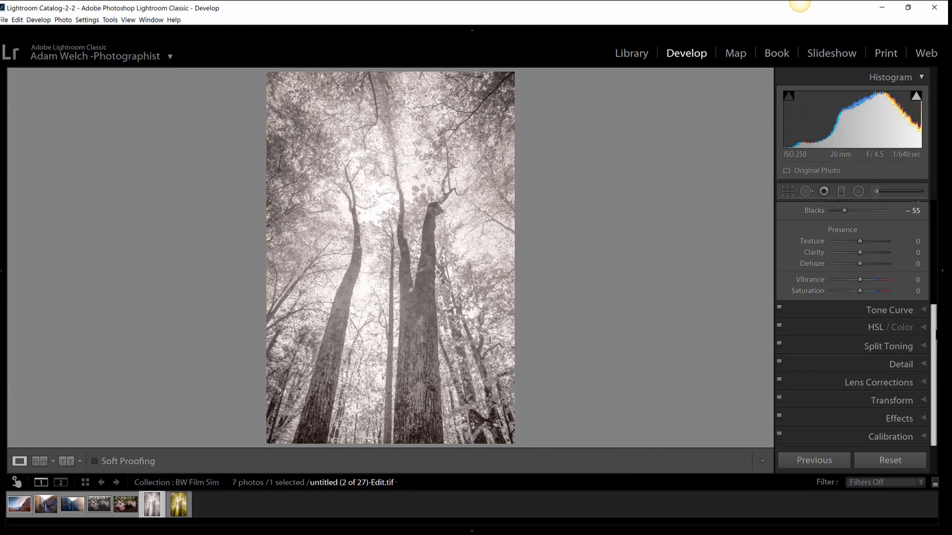
pyautogui.click(910, 419)
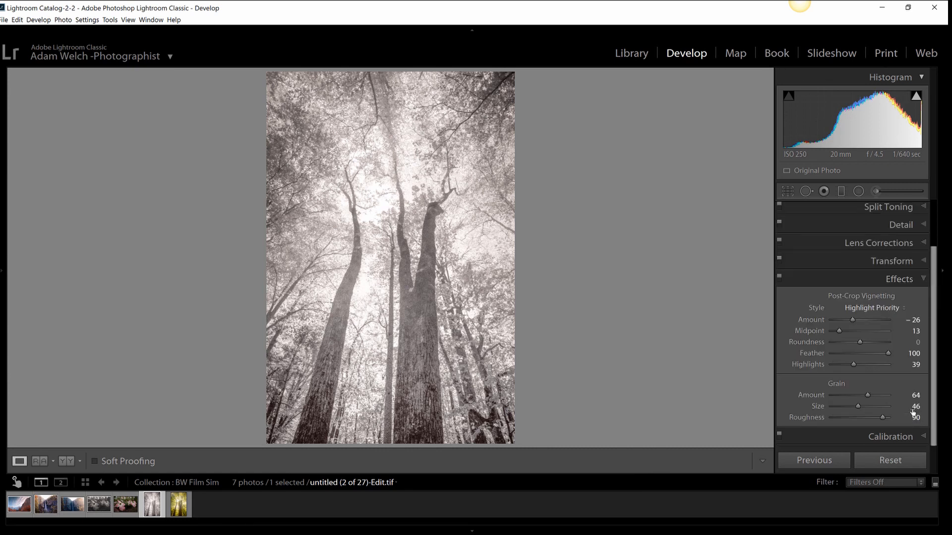
# Step: Try a white border around the photo by reducing its Transform Scale to 94, and restore the scale to 100
pyautogui.click(907, 262)
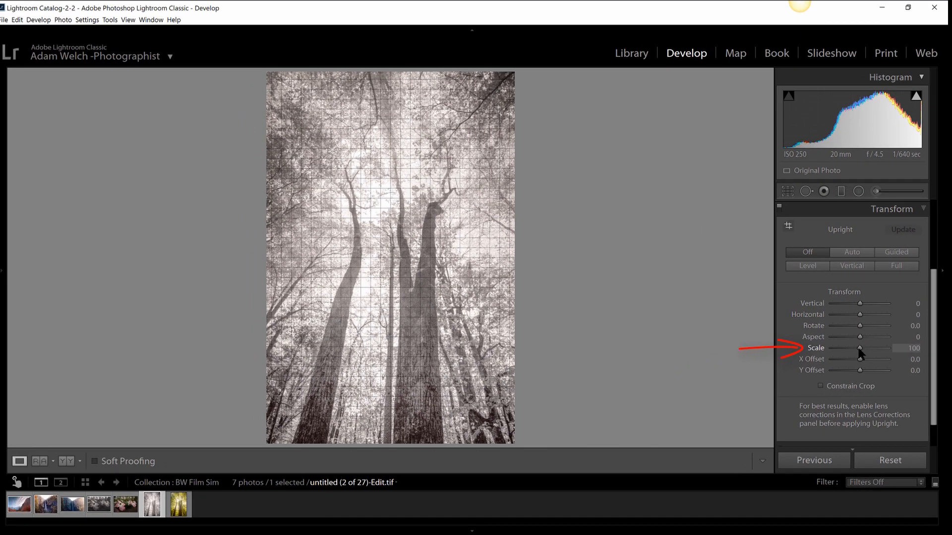
pyautogui.moveTo(859, 349); pyautogui.dragTo(858, 350)
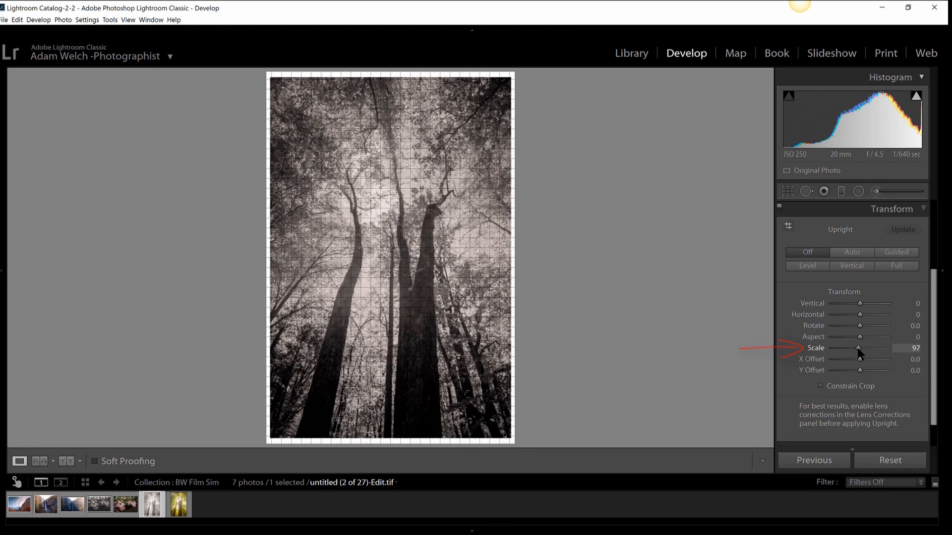
pyautogui.moveTo(860, 352); pyautogui.dragTo(855, 348)
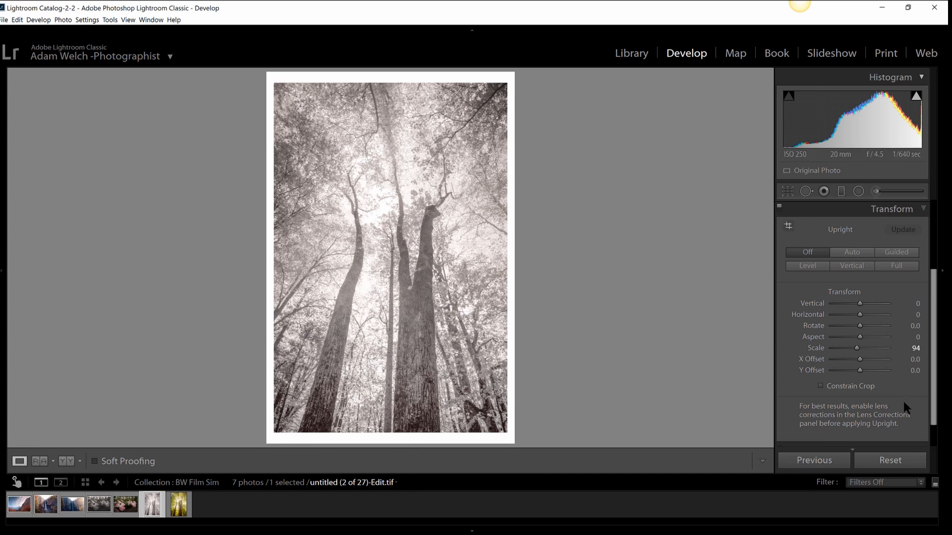
pyautogui.moveTo(856, 348); pyautogui.dragTo(860, 348)
# Step: Crop the photo to the 4 x 5 / 8 x 10 aspect, keeping the treetops and trimming the trunk bases
pyautogui.scroll(3, 930, 350)
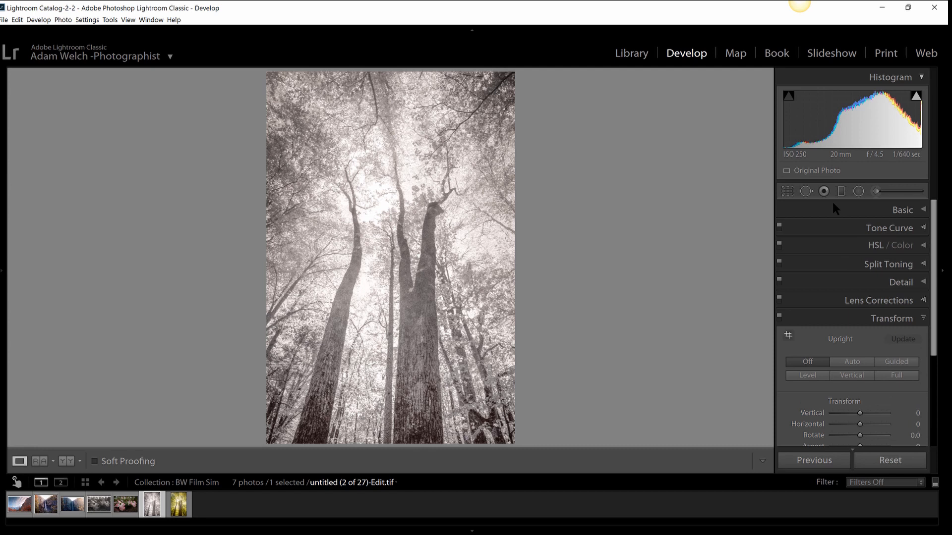
pyautogui.click(787, 191)
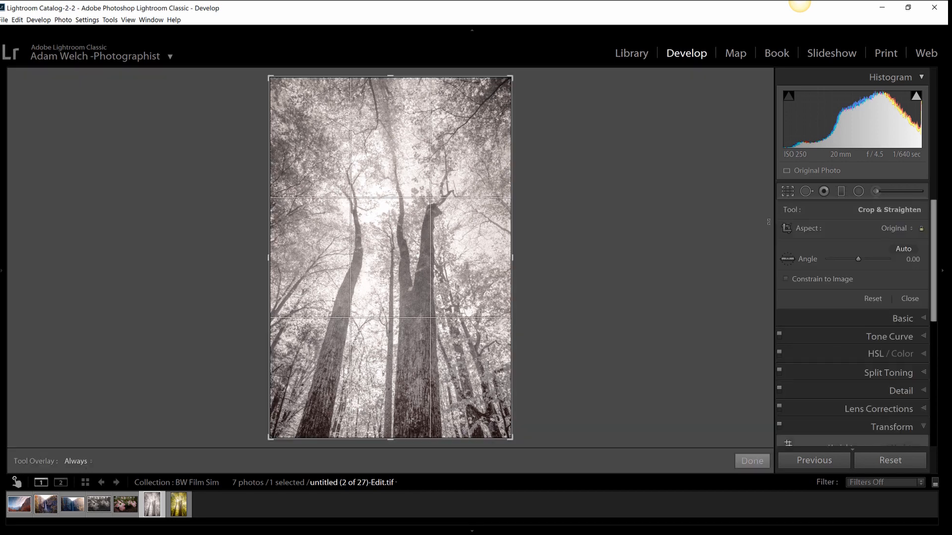
pyautogui.click(905, 229)
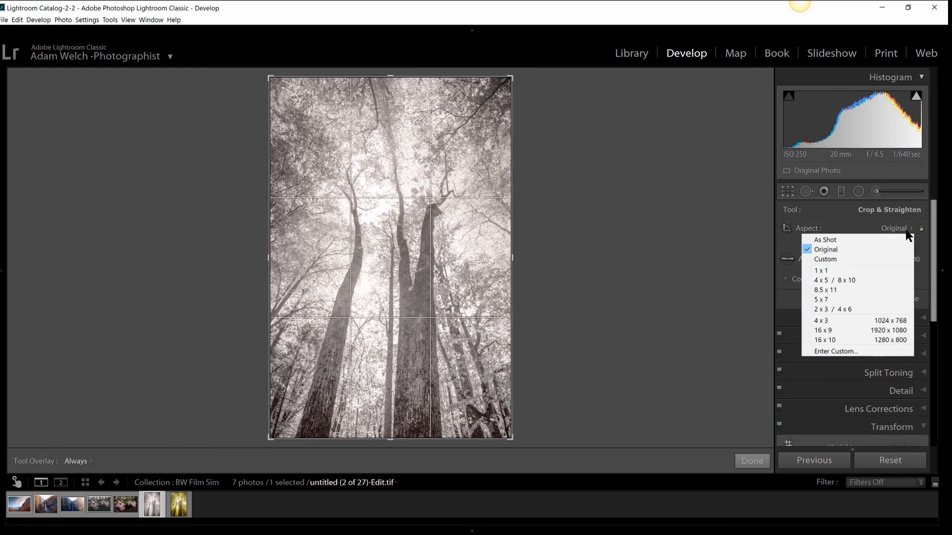
pyautogui.click(872, 280)
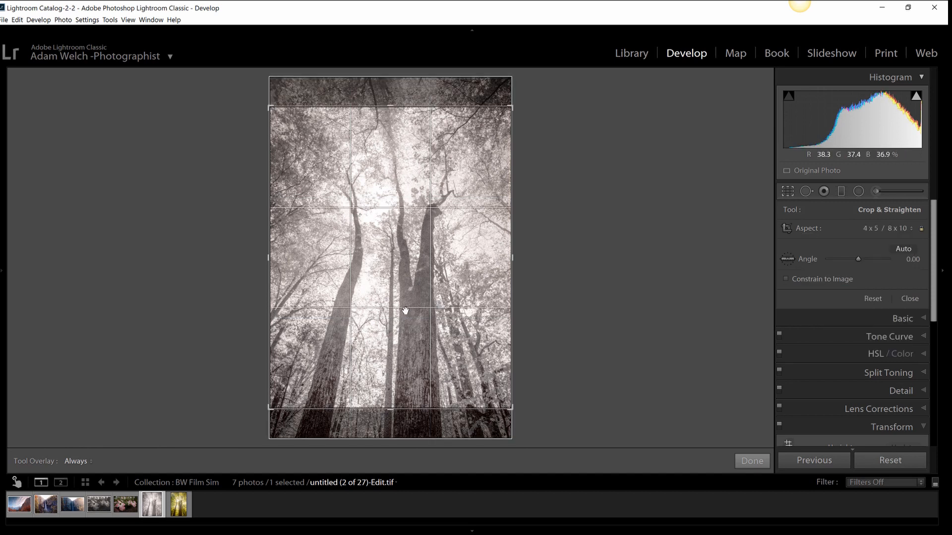
pyautogui.moveTo(407, 279); pyautogui.dragTo(403, 357)
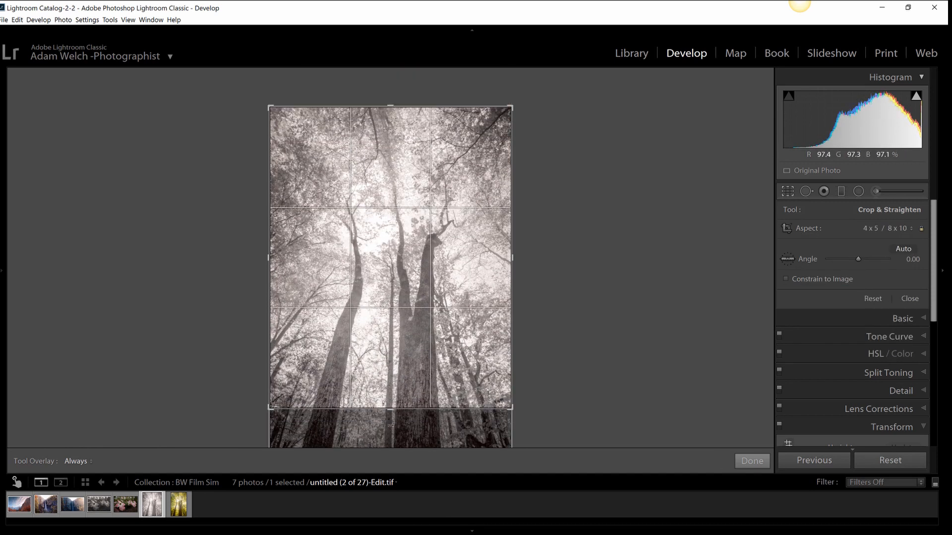
pyautogui.moveTo(389, 411); pyautogui.dragTo(360, 434)
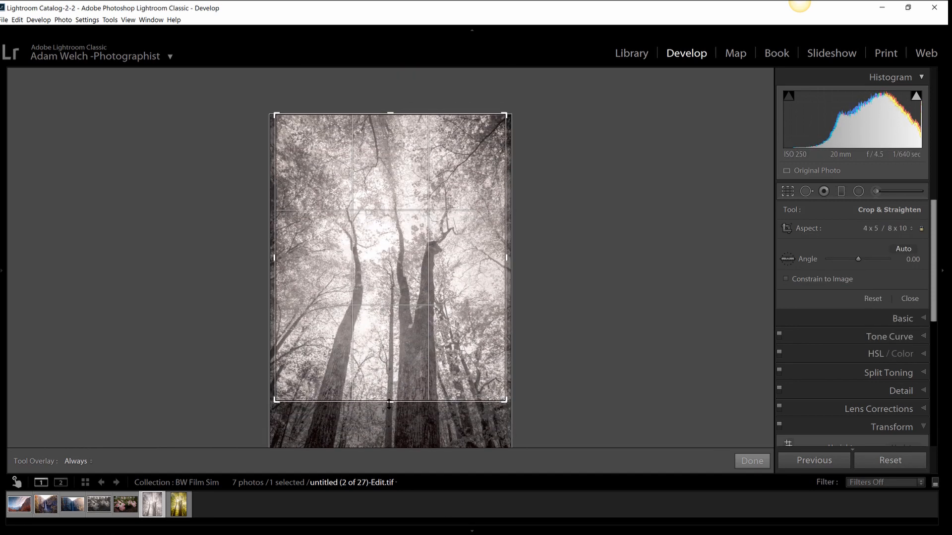
pyautogui.click(752, 461)
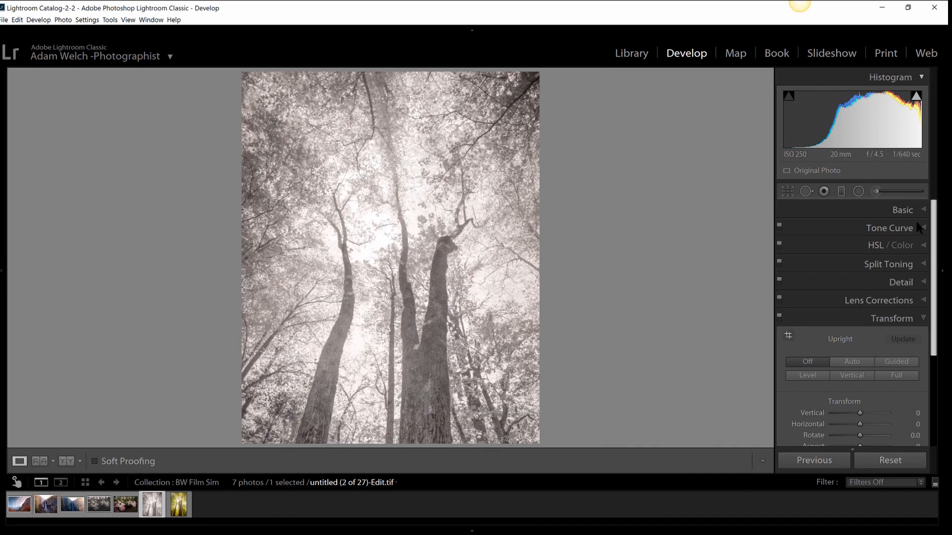
# Step: Set the photo's overall Contrast to +74, Highlights to -100, Exposure to -0.75 and Shadows to +97
pyautogui.click(900, 210)
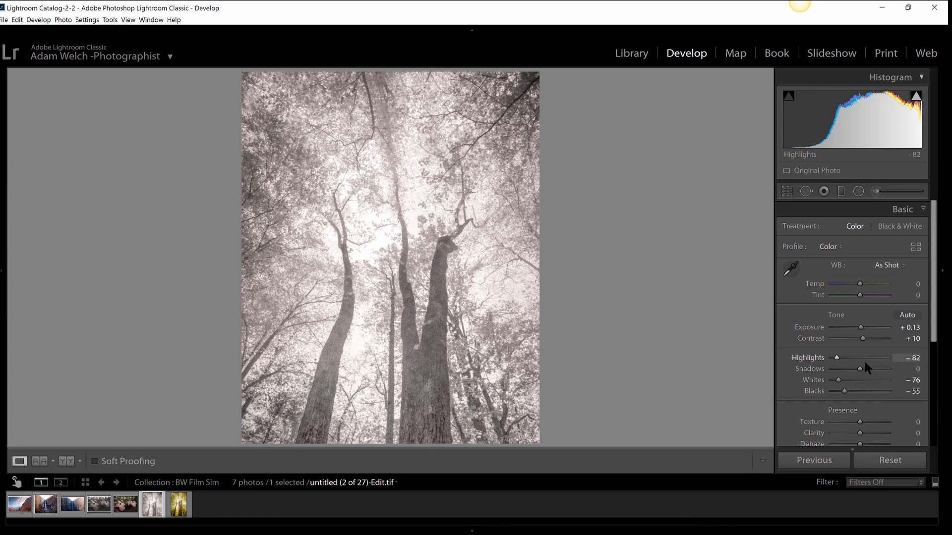
pyautogui.moveTo(865, 338); pyautogui.dragTo(826, 357)
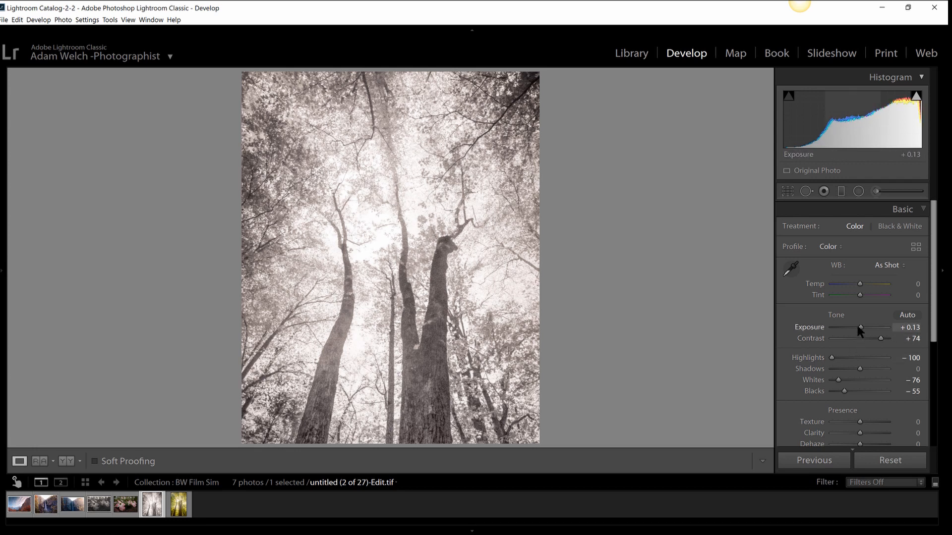
pyautogui.moveTo(858, 327); pyautogui.dragTo(854, 326)
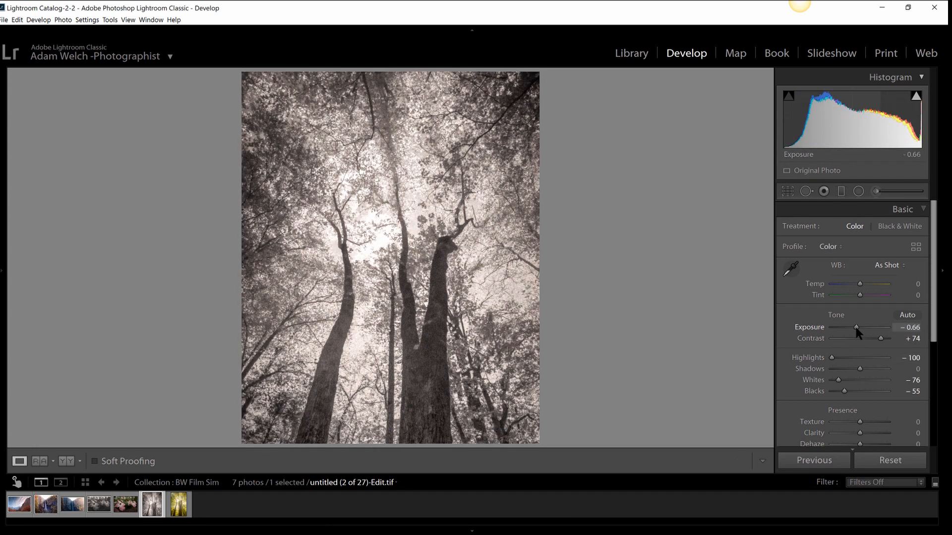
pyautogui.moveTo(881, 366); pyautogui.dragTo(896, 361)
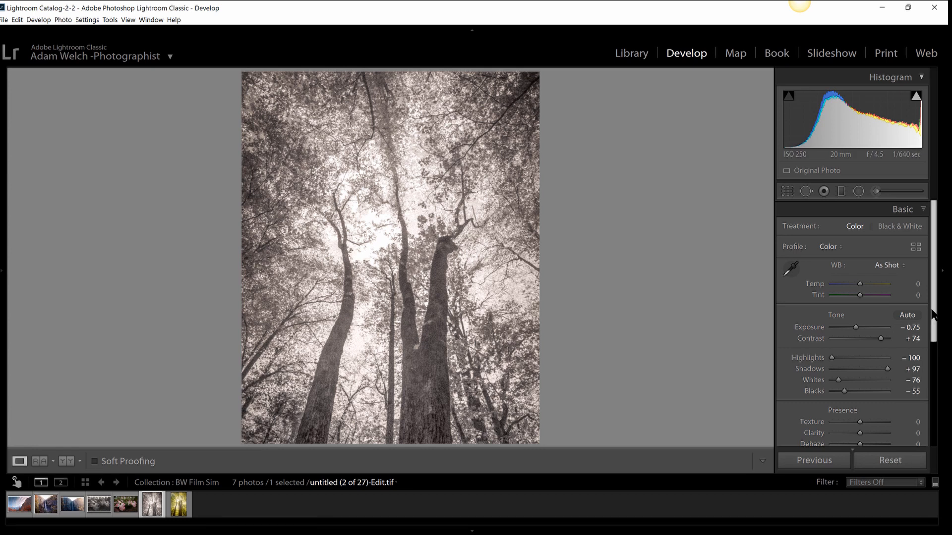
# Step: Try shrinking the cropped photo slightly with the Transform Scale, and reset the scale to 100
pyautogui.scroll(-5, 915, 434)
pyautogui.click(898, 419)
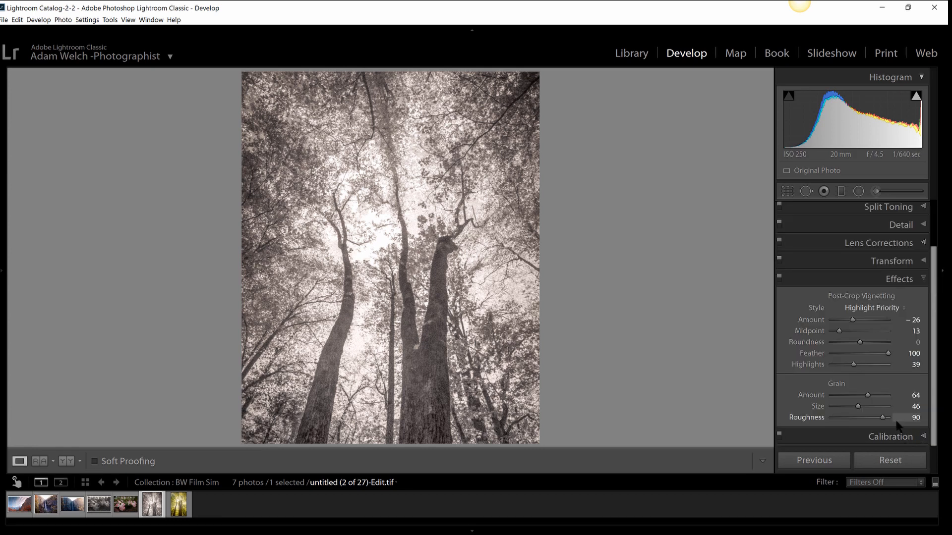
pyautogui.click(890, 261)
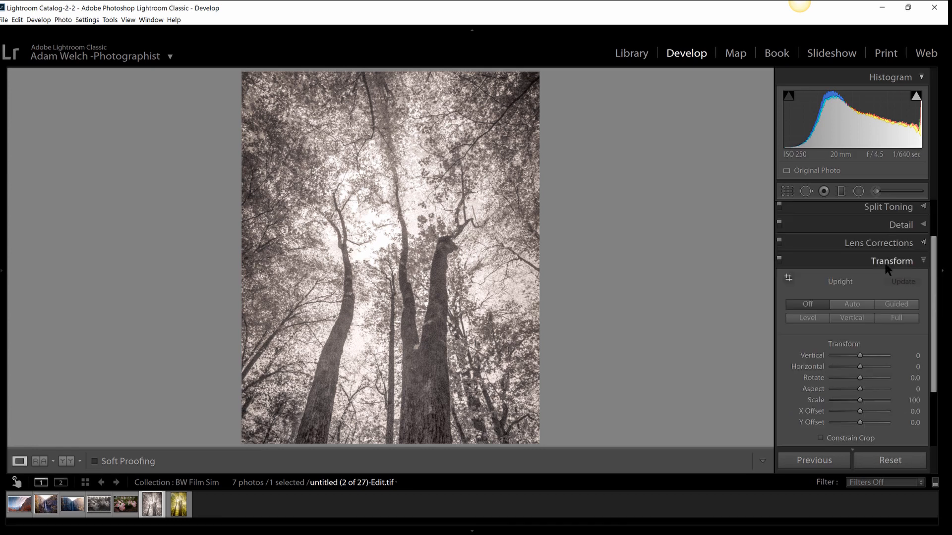
pyautogui.click(860, 402)
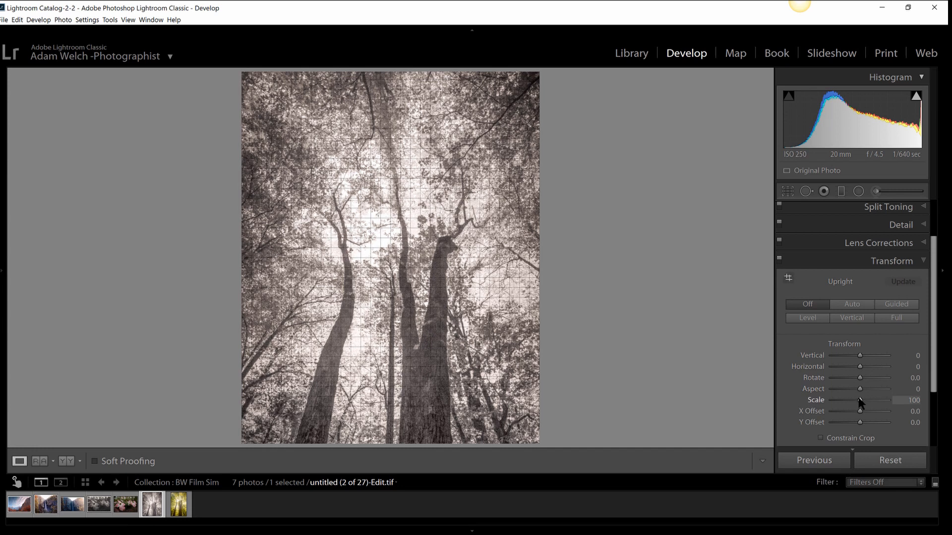
pyautogui.moveTo(860, 402)
pyautogui.mouseDown()
pyautogui.moveTo(846, 401)
pyautogui.moveTo(858, 402)
pyautogui.mouseUp()
pyautogui.doubleClick(858, 402)
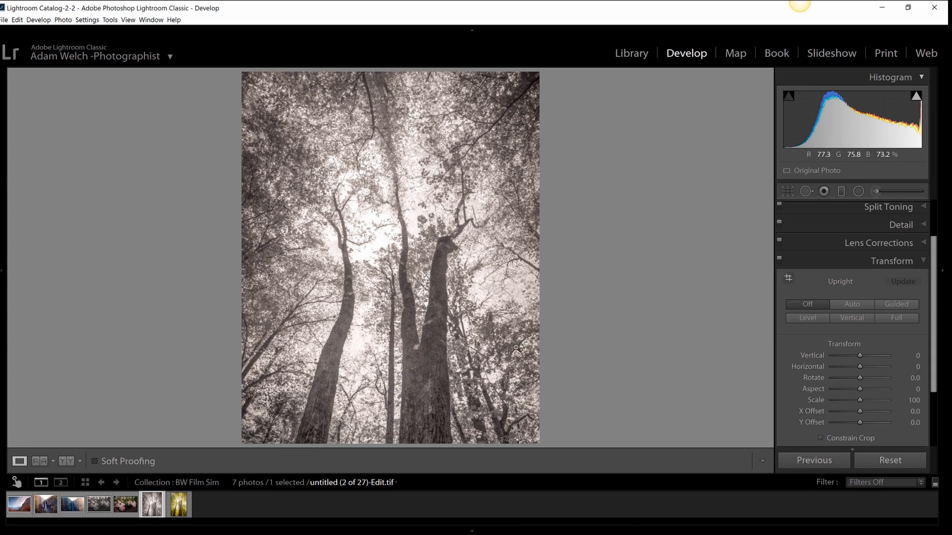
# Step: Open a copy of the photo with Lightroom adjustments in Adobe Photoshop 2020
pyautogui.rightClick(483, 342)
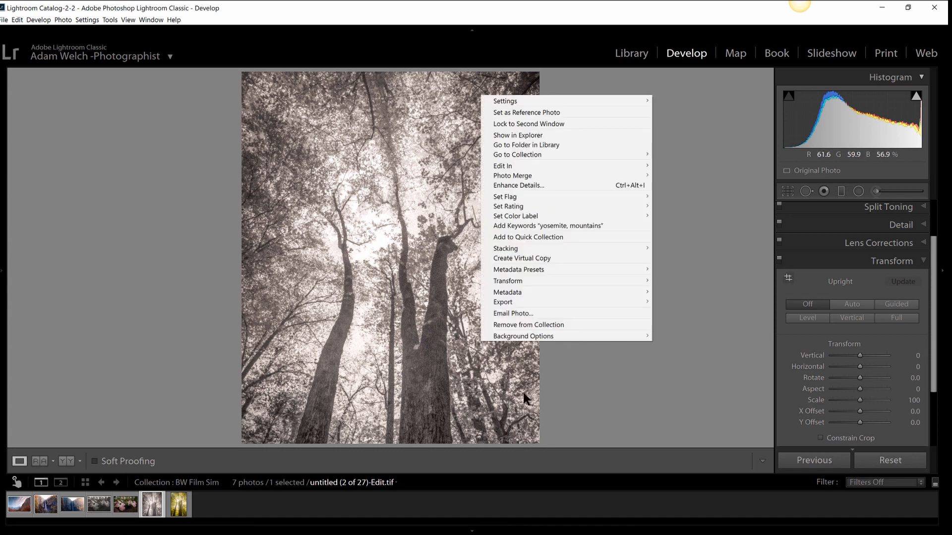
pyautogui.moveTo(595, 164)
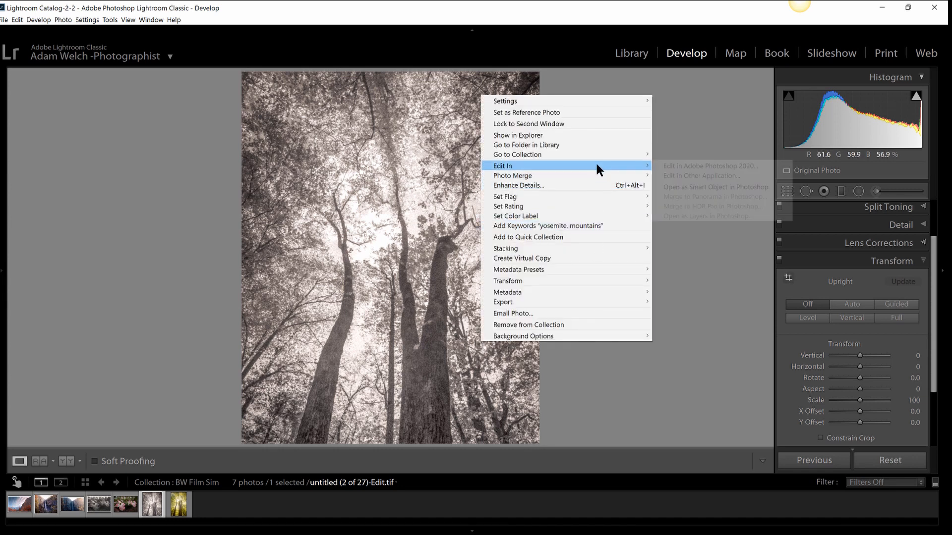
pyautogui.click(708, 165)
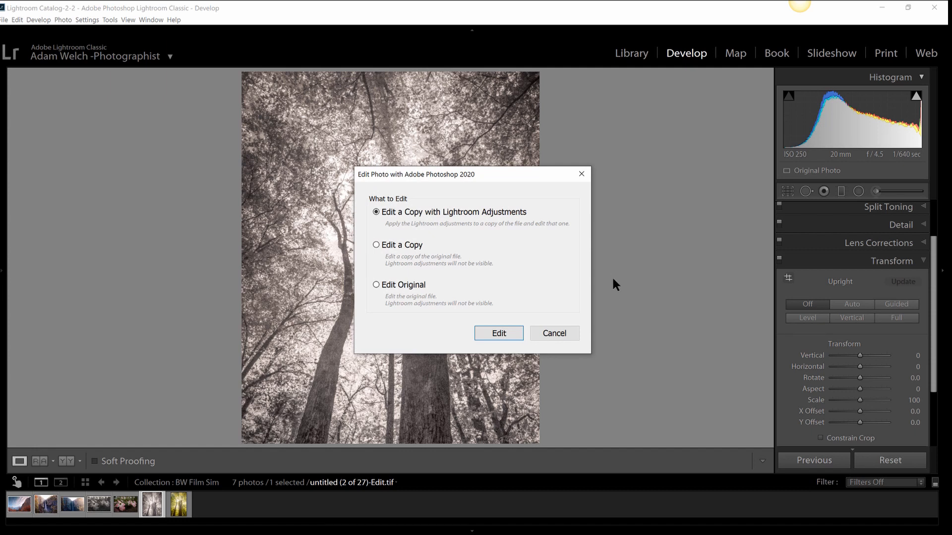
pyautogui.click(518, 334)
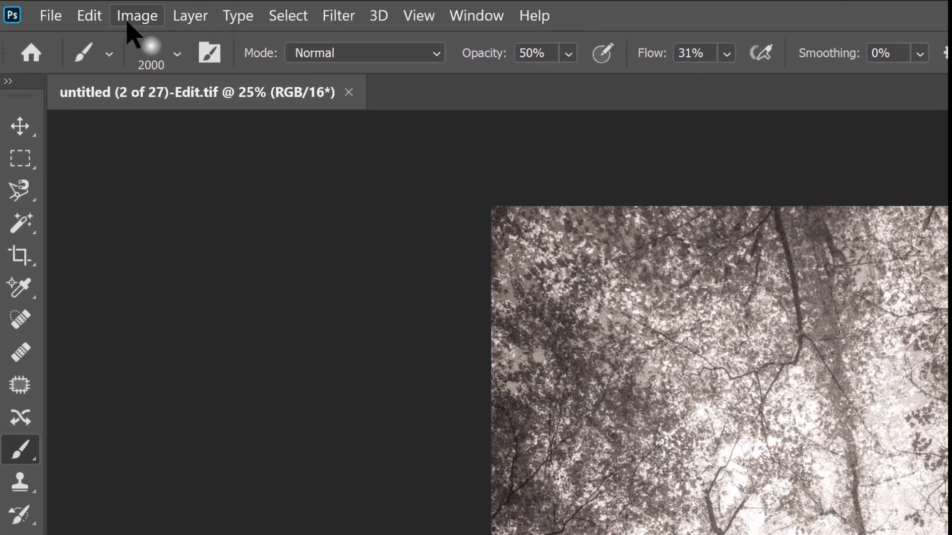
# Step: Set a new canvas size of 22.008 by 27.258 inches for the photo
pyautogui.click(81, 10)
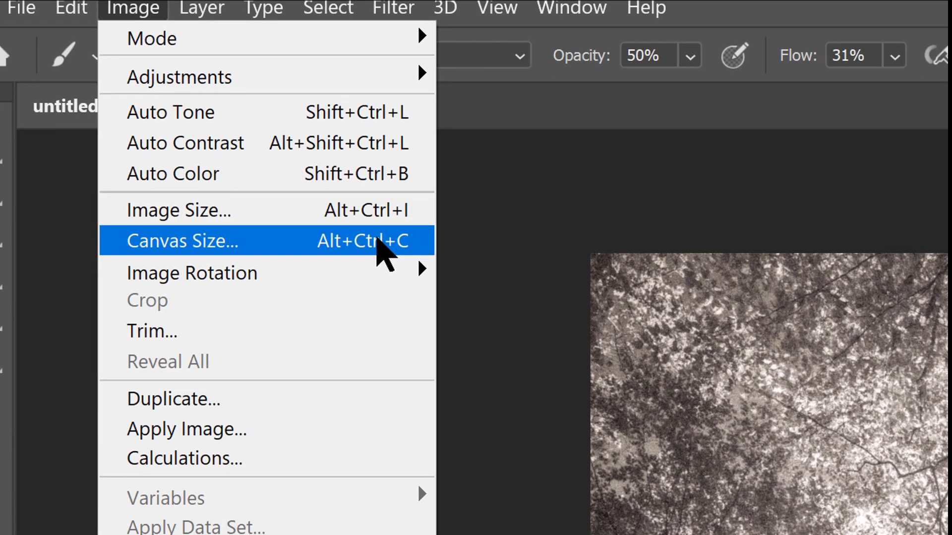
pyautogui.click(430, 257)
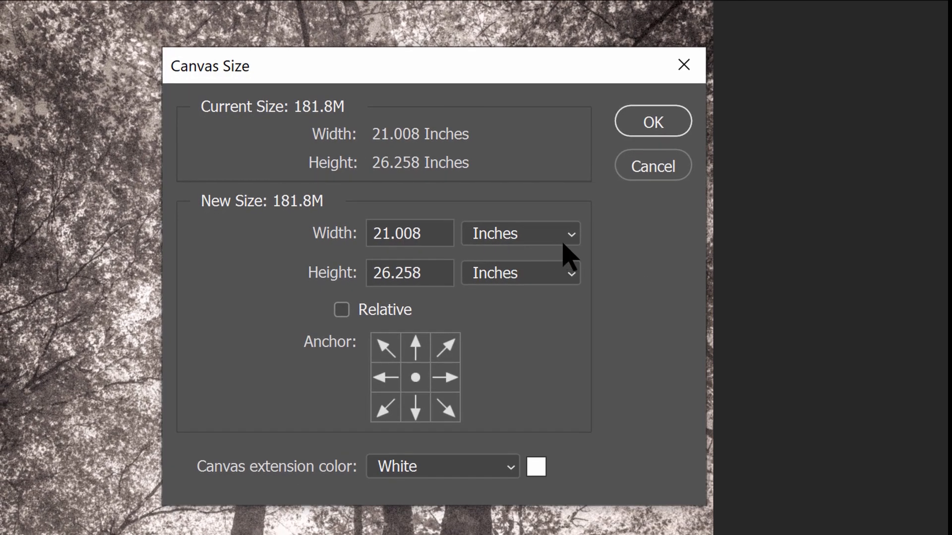
pyautogui.click(567, 234)
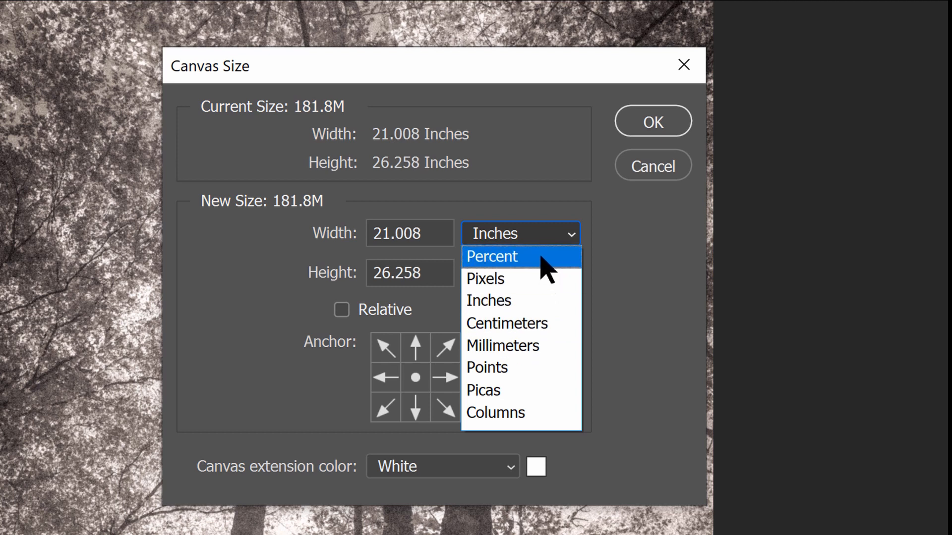
pyautogui.click(552, 196)
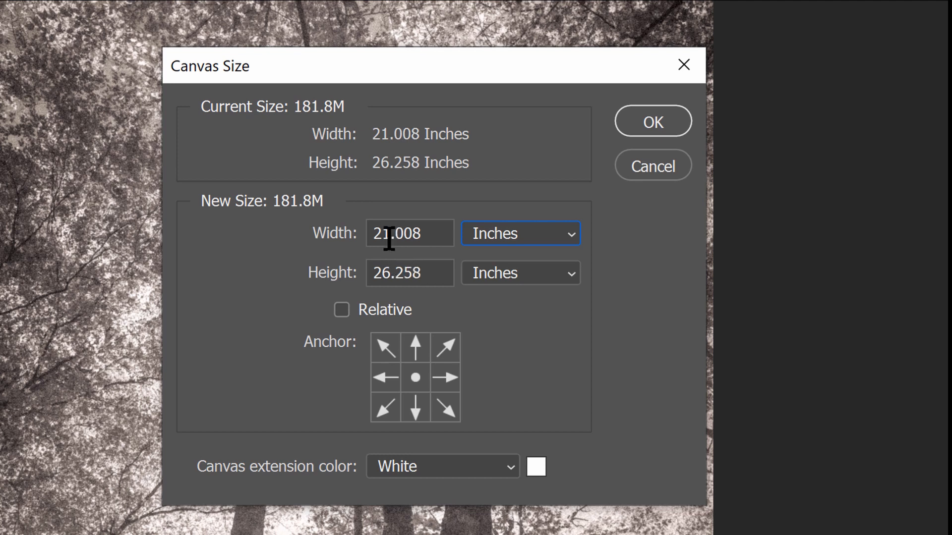
pyautogui.moveTo(389, 239); pyautogui.dragTo(381, 238)
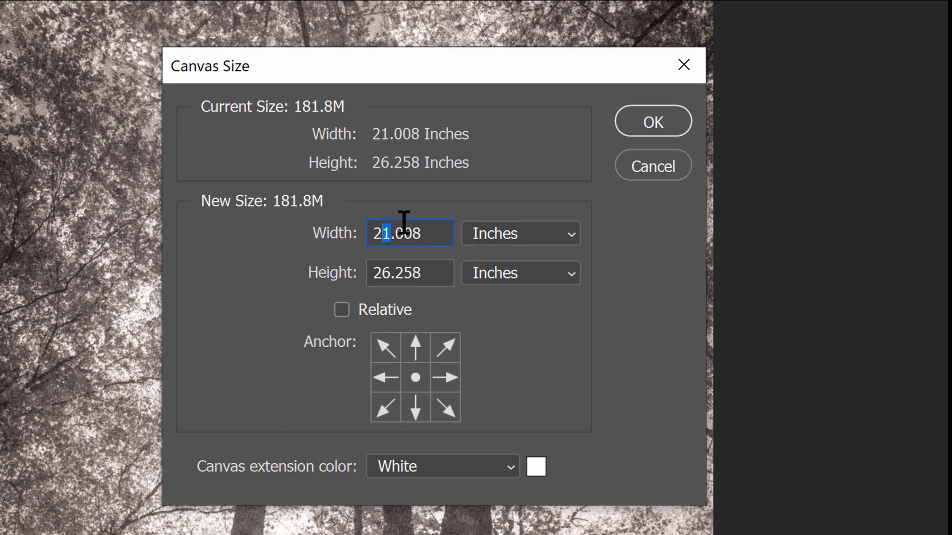
pyautogui.write('2')
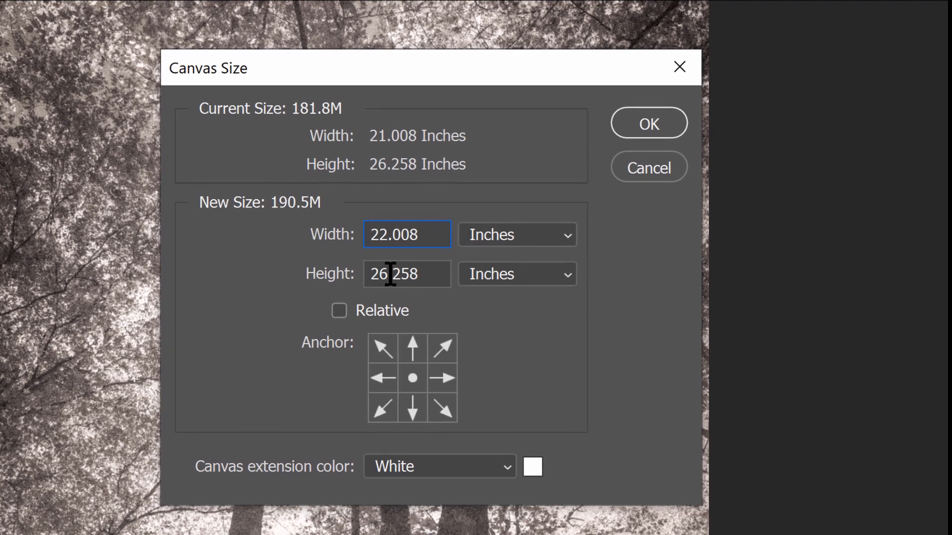
pyautogui.moveTo(375, 276); pyautogui.dragTo(383, 276)
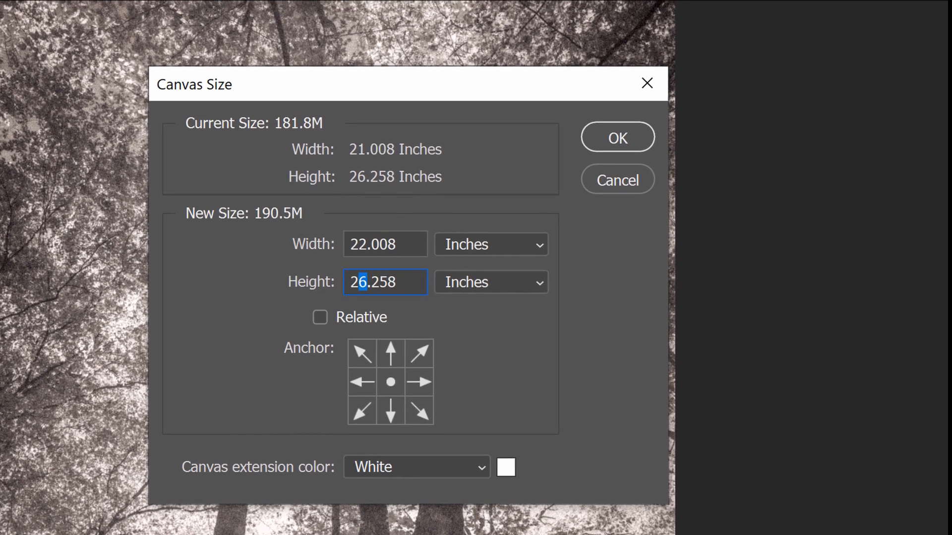
pyautogui.write('7')
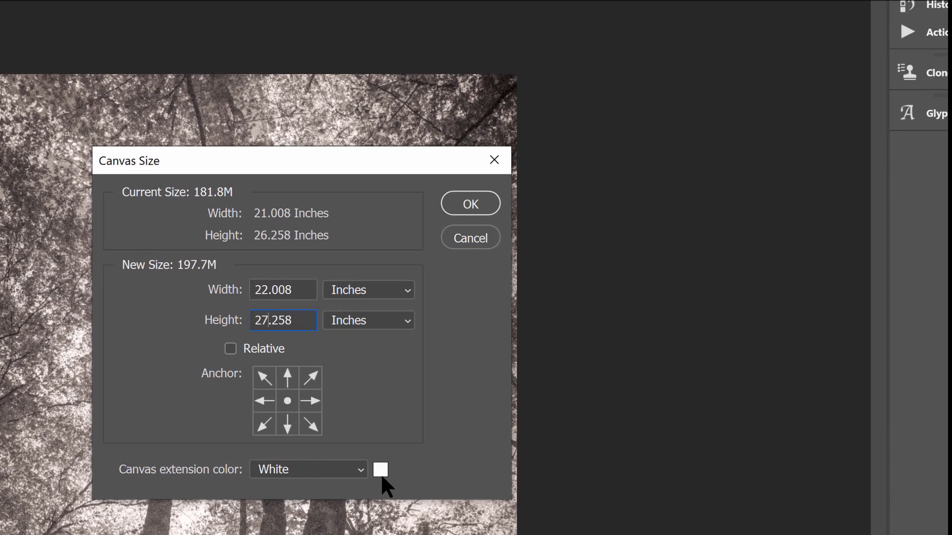
# Step: Try extending the canvas with a white (ffffff) border, and undo the canvas size change
pyautogui.click(366, 470)
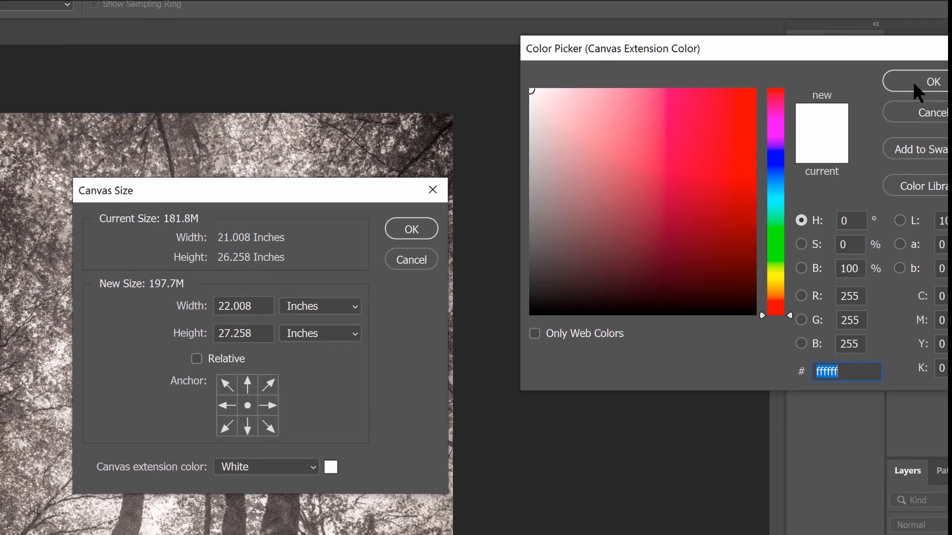
pyautogui.click(848, 116)
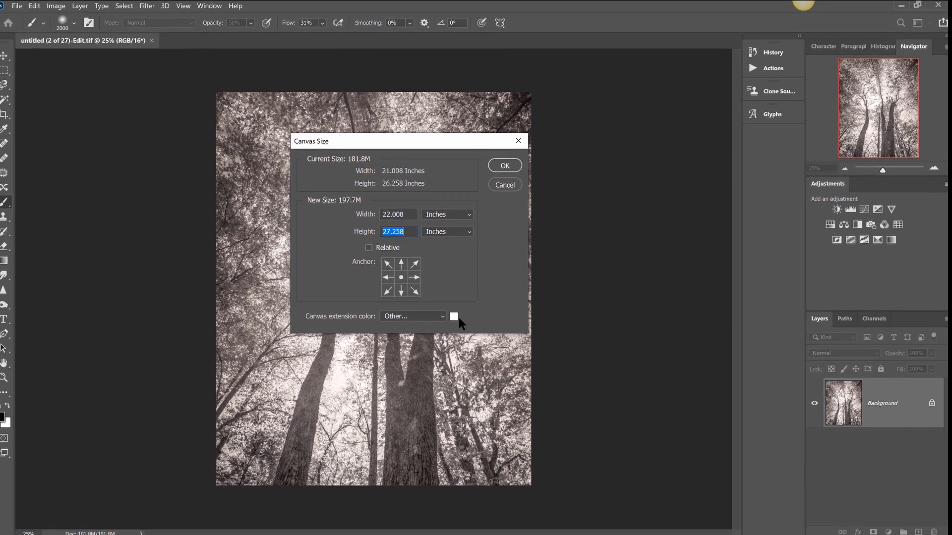
pyautogui.click(524, 159)
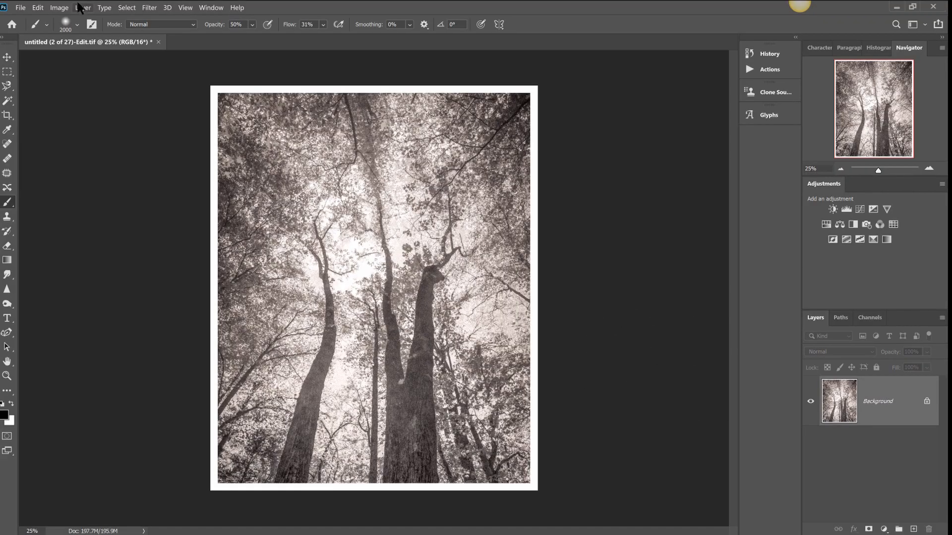
pyautogui.hotkey('ctrl', 'z')
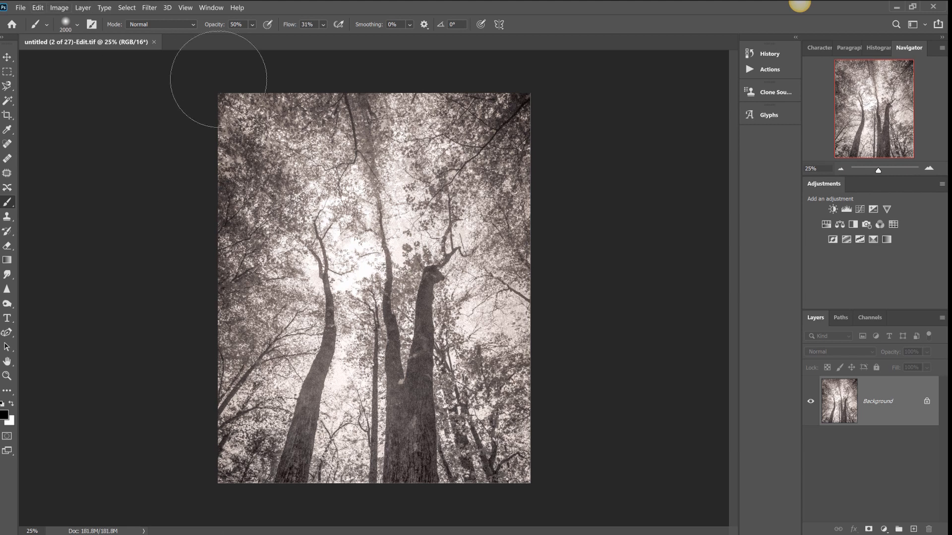
# Step: Extend the canvas to 22.008 by 27.258 inches with black (000000) as the extension color
pyautogui.click(63, 8)
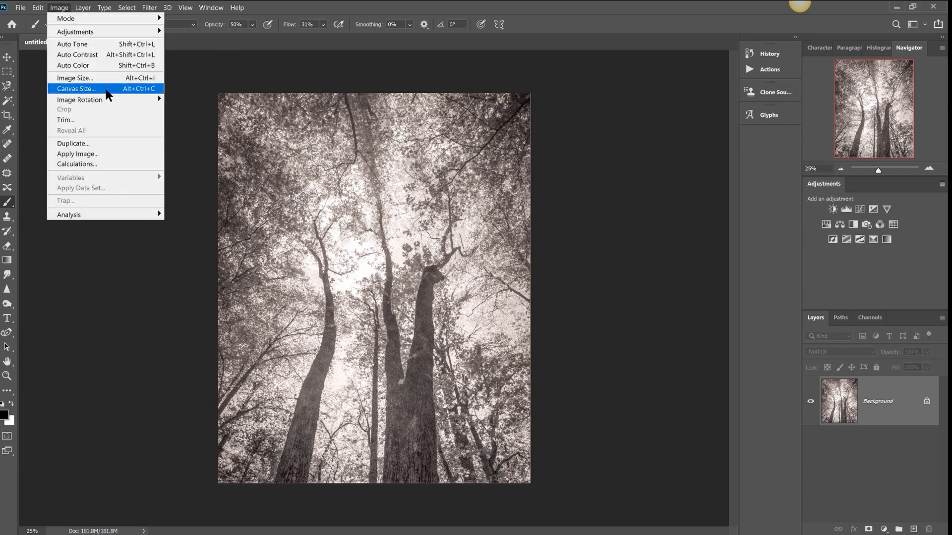
pyautogui.click(106, 90)
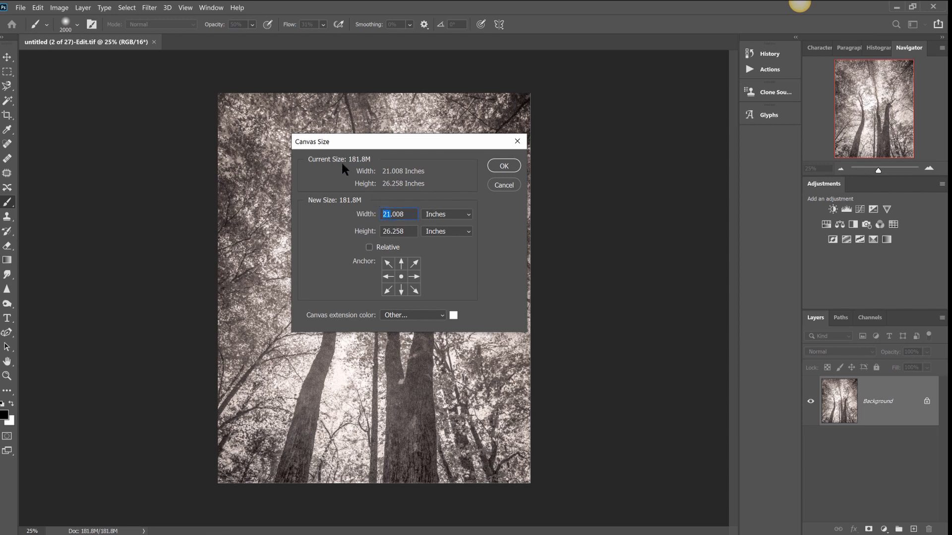
pyautogui.write('22')
pyautogui.click(453, 315)
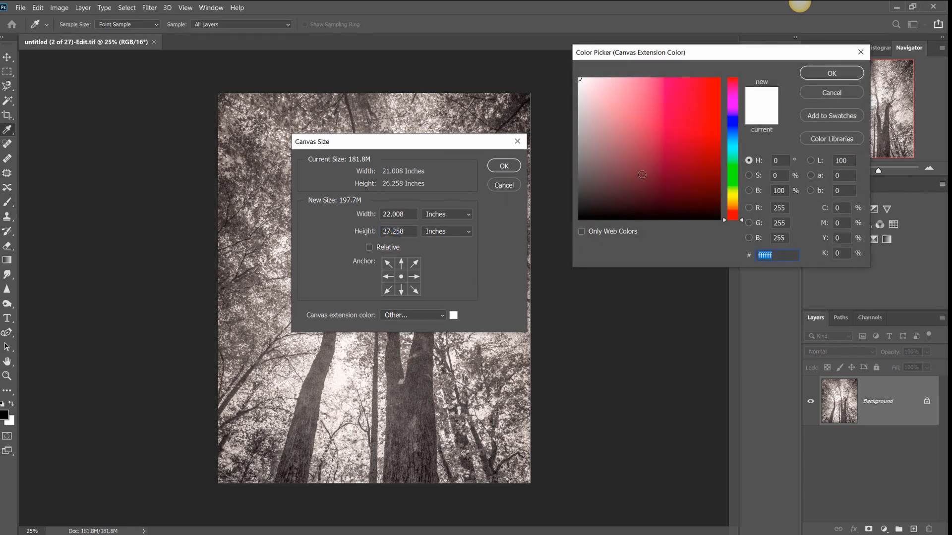
pyautogui.write('000000')
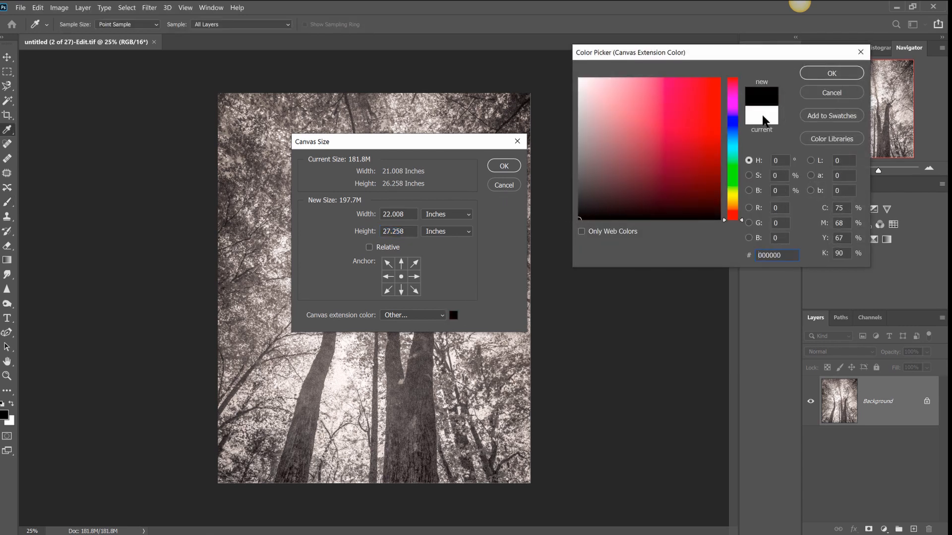
pyautogui.click(831, 73)
pyautogui.click(503, 166)
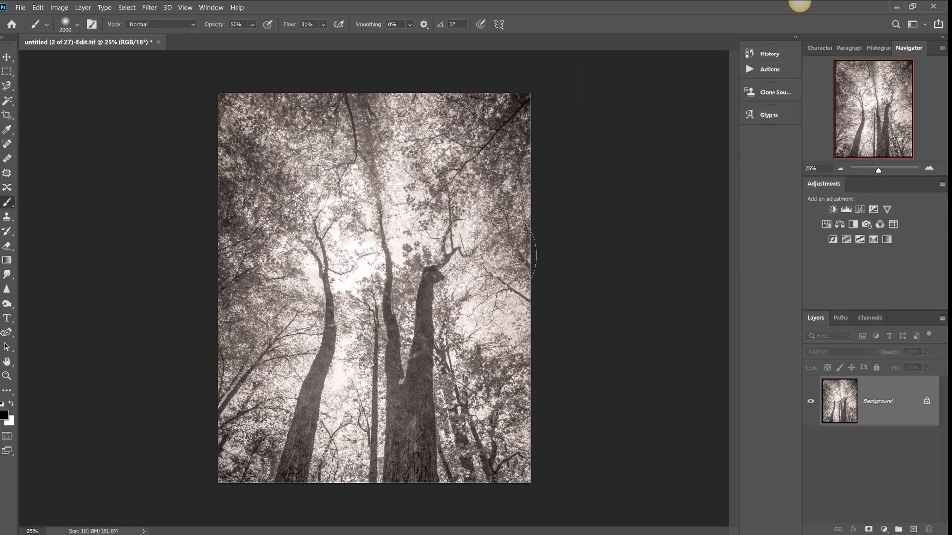
# Step: Add an outer white (ffffff) border by extending the canvas to 22.508 by 27.758 inches
pyautogui.click(37, 7)
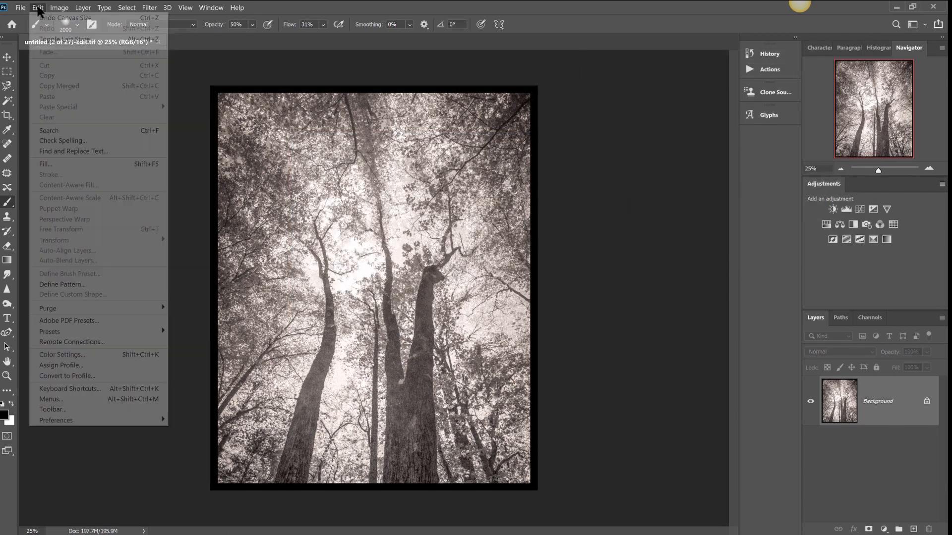
pyautogui.moveTo(59, 8)
pyautogui.click(73, 89)
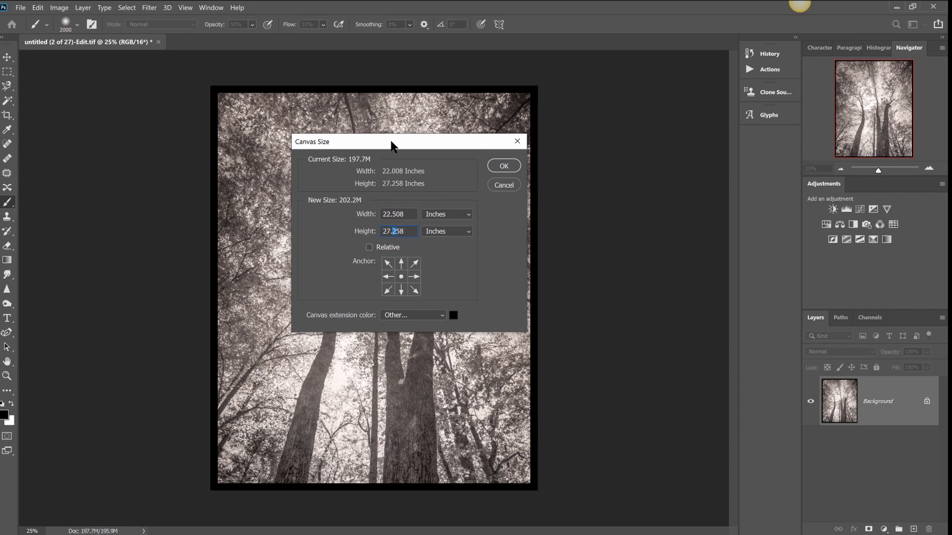
pyautogui.write('7')
pyautogui.click(453, 317)
pyautogui.moveTo(623, 154); pyautogui.dragTo(576, 58)
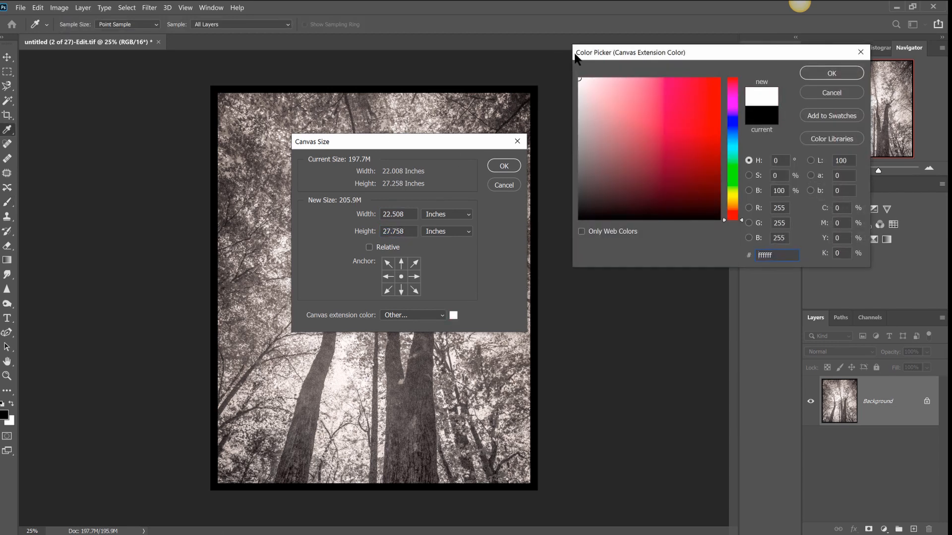
pyautogui.click(812, 73)
pyautogui.click(503, 166)
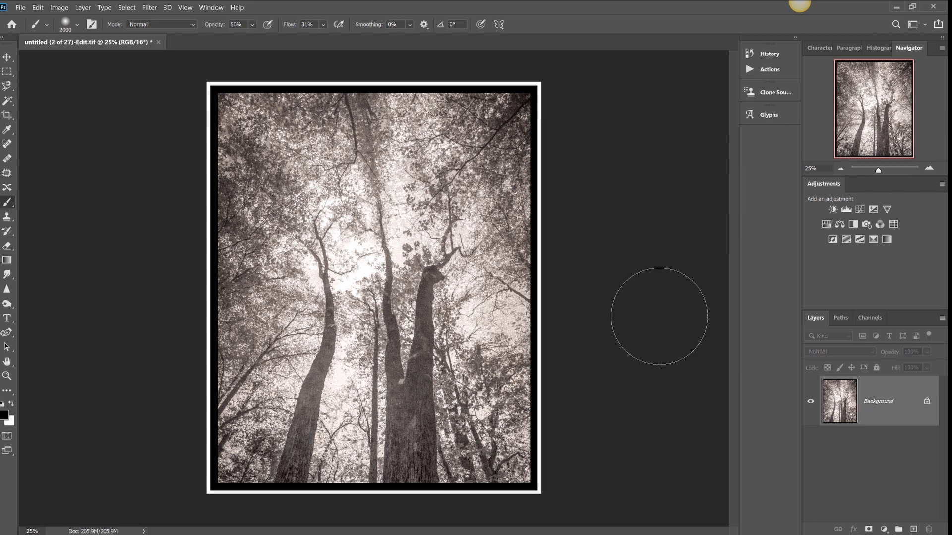
# Step: Quit Photoshop and save the changes to the bordered photo, returning to Lightroom Classic
pyautogui.click(932, 8)
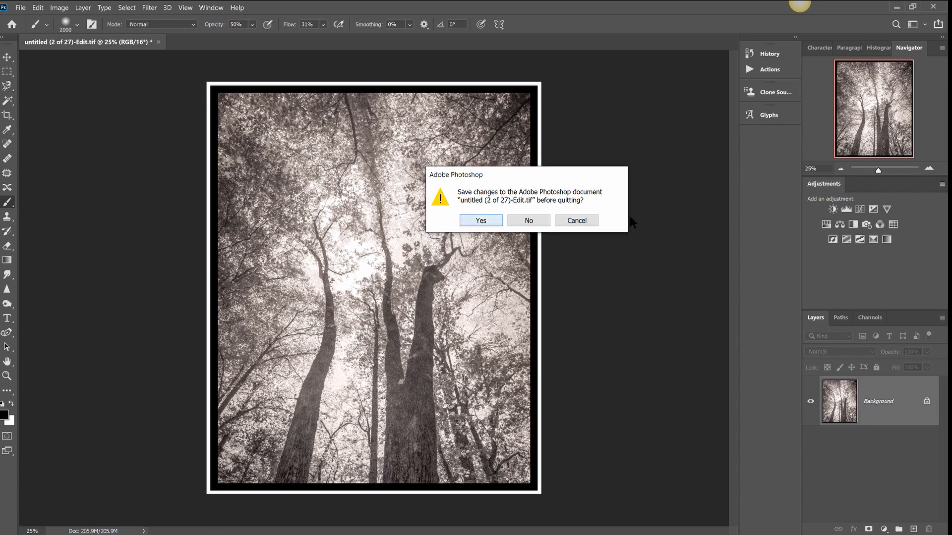
pyautogui.press('Return')
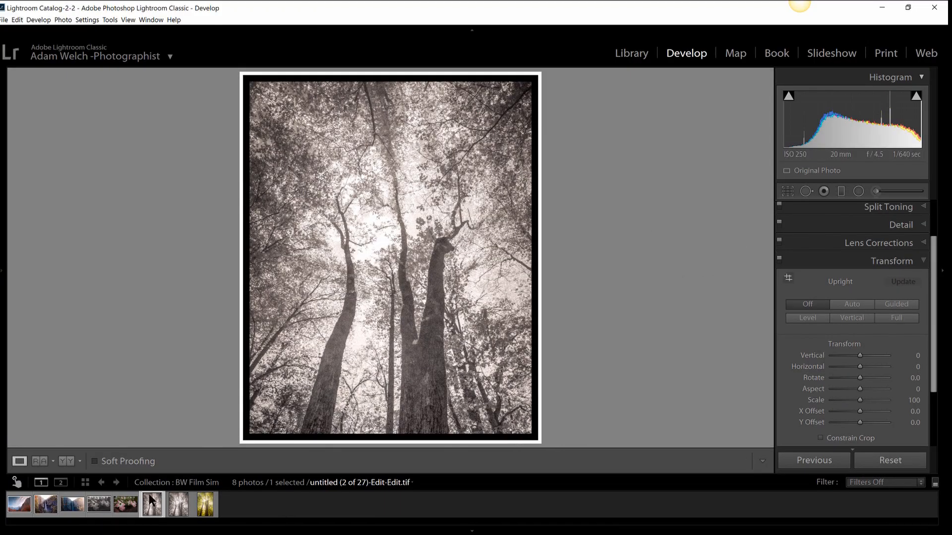
# Step: Compare the bordered photo as reference with untitled (2 of 27).ARW as the active photo, resetting the latter's adjustments
pyautogui.click(39, 461)
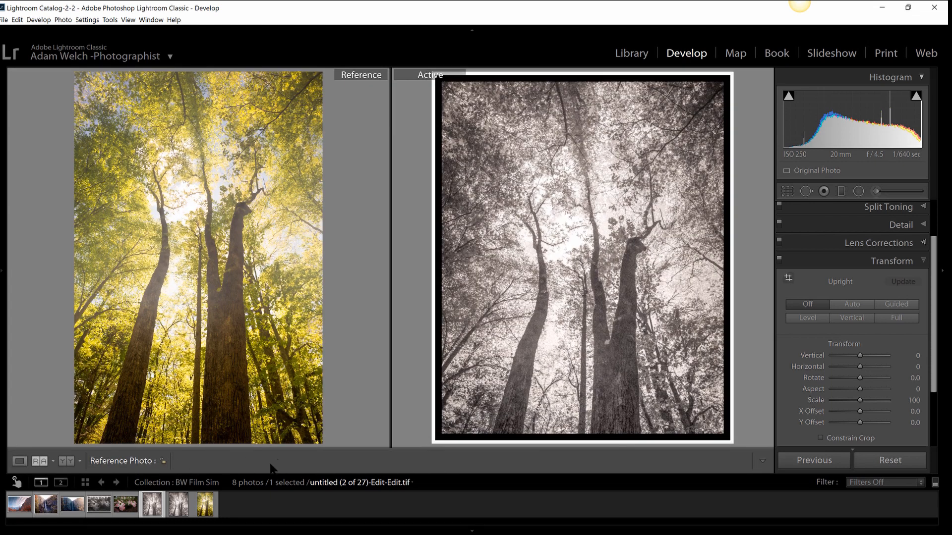
pyautogui.moveTo(152, 513); pyautogui.dragTo(201, 294)
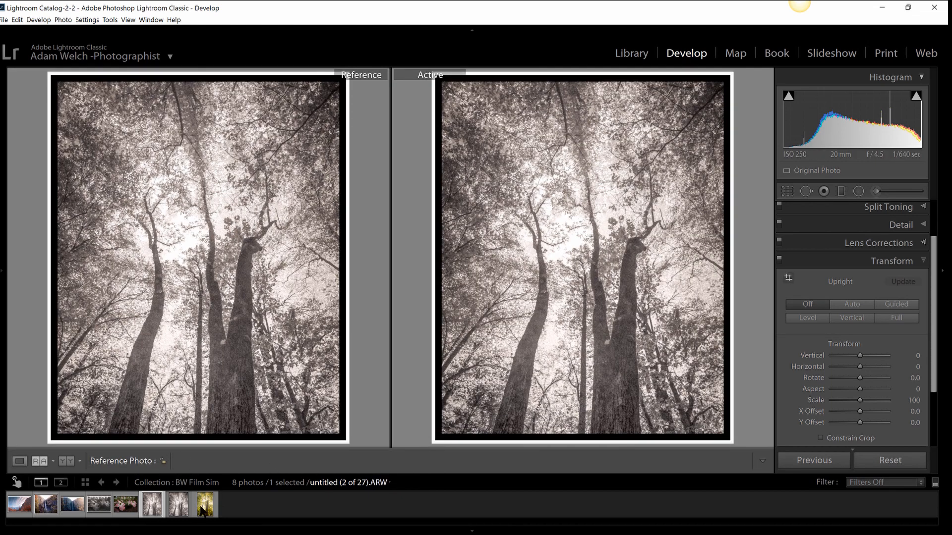
pyautogui.moveTo(203, 510); pyautogui.dragTo(549, 264)
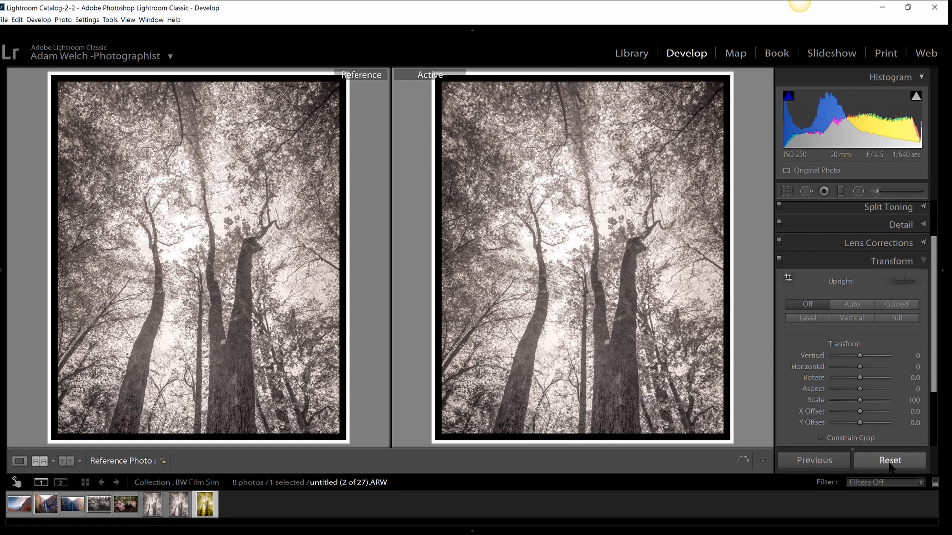
pyautogui.click(891, 452)
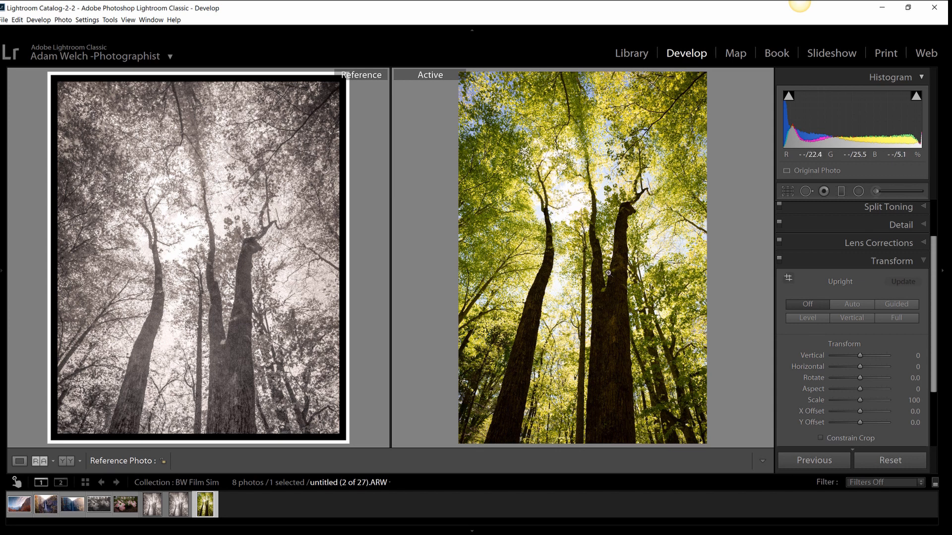
pyautogui.click(211, 275)
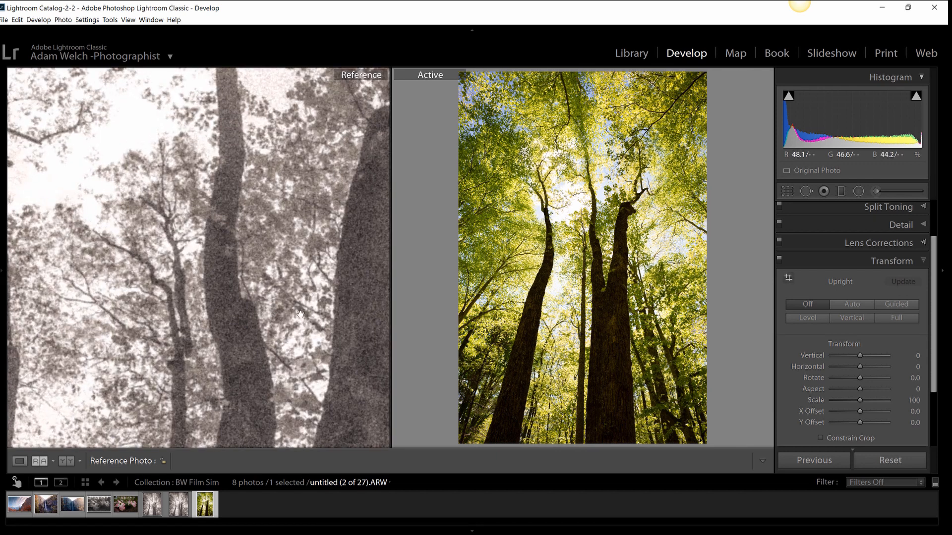
pyautogui.click(229, 279)
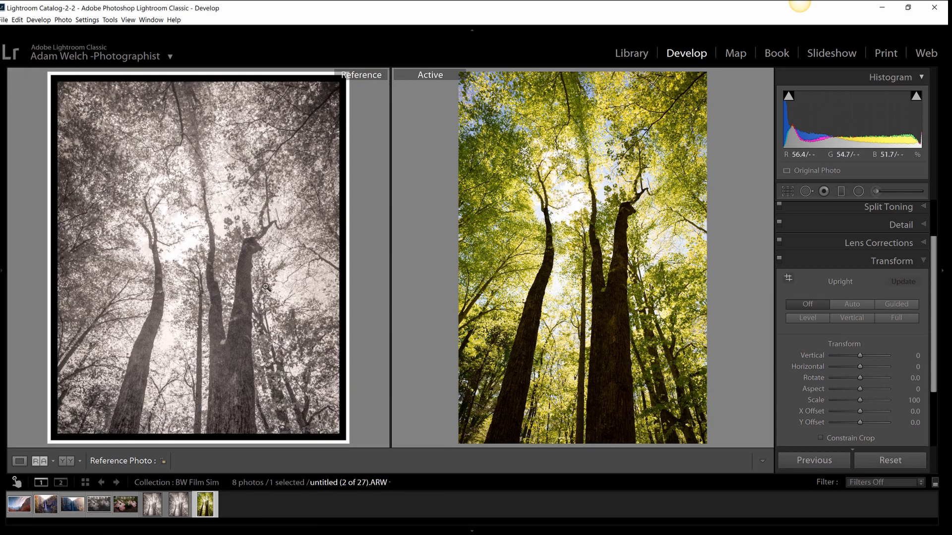